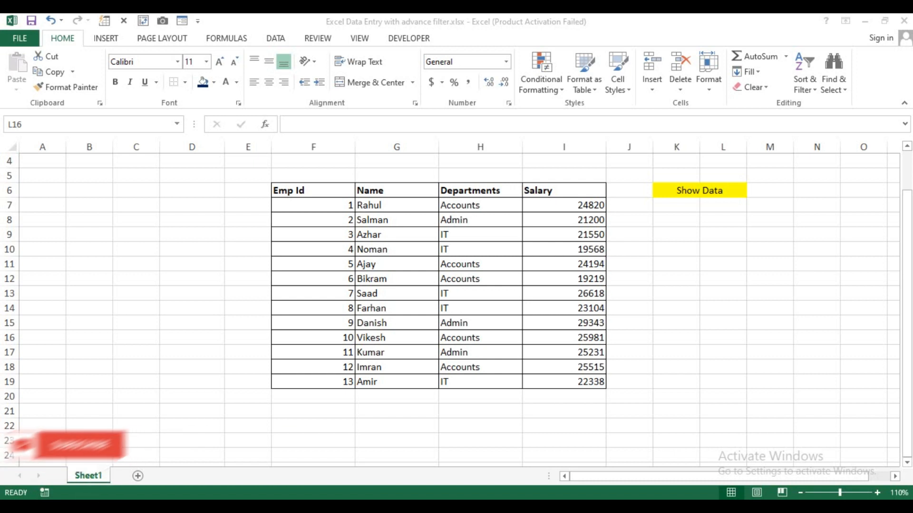
pyautogui.click(297, 205)
pyautogui.moveTo(305, 207); pyautogui.dragTo(569, 384)
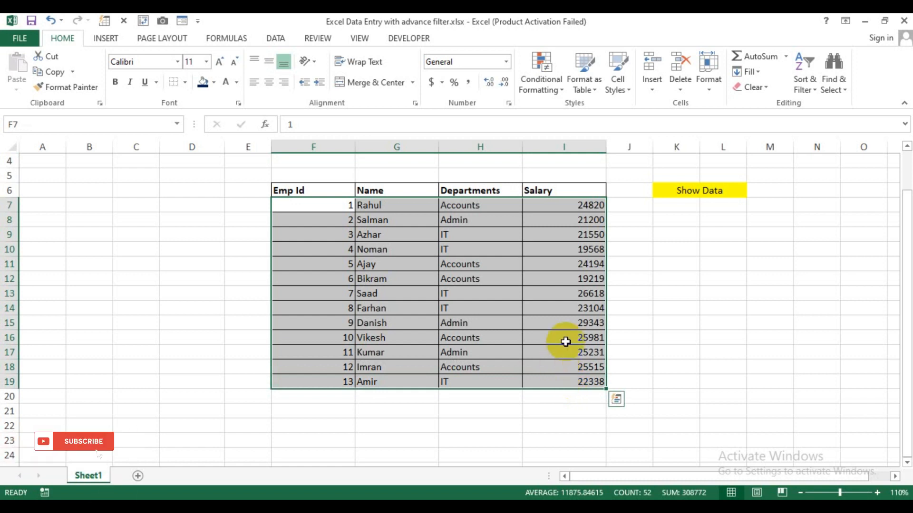
pyautogui.click(629, 249)
# Test the department selector in K6 with IT, Accounts and Admin, and return it to Show Data.
pyautogui.click(716, 192)
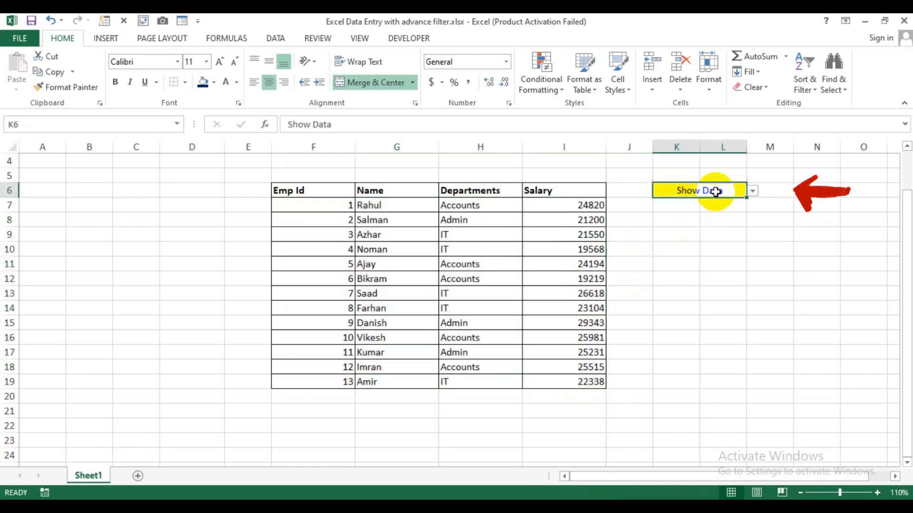
pyautogui.click(754, 192)
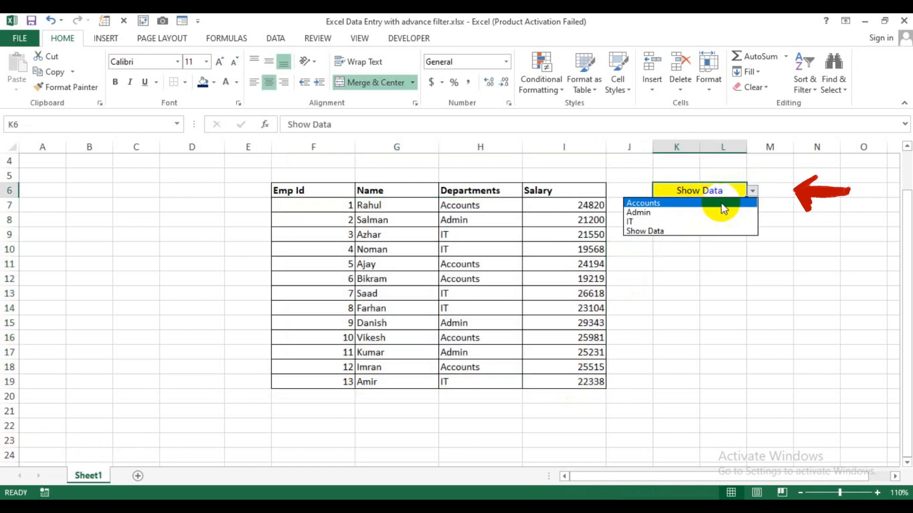
pyautogui.click(651, 223)
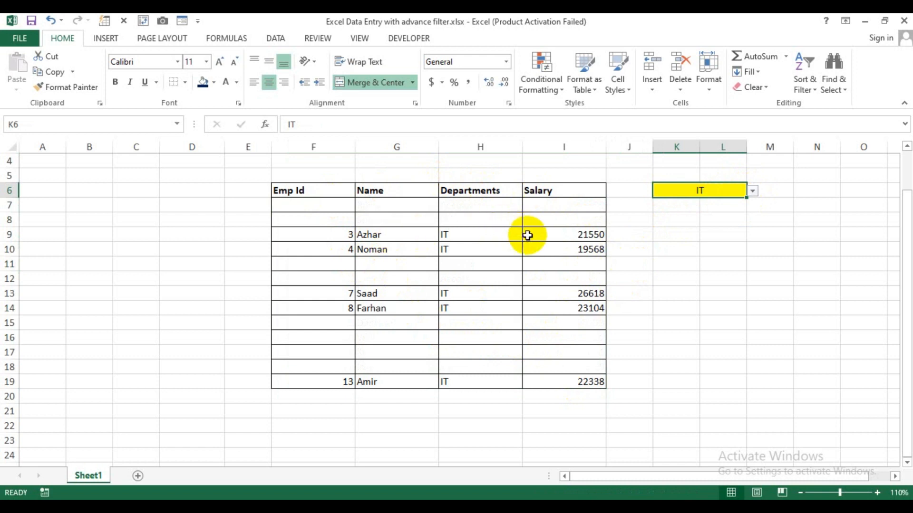
pyautogui.click(753, 192)
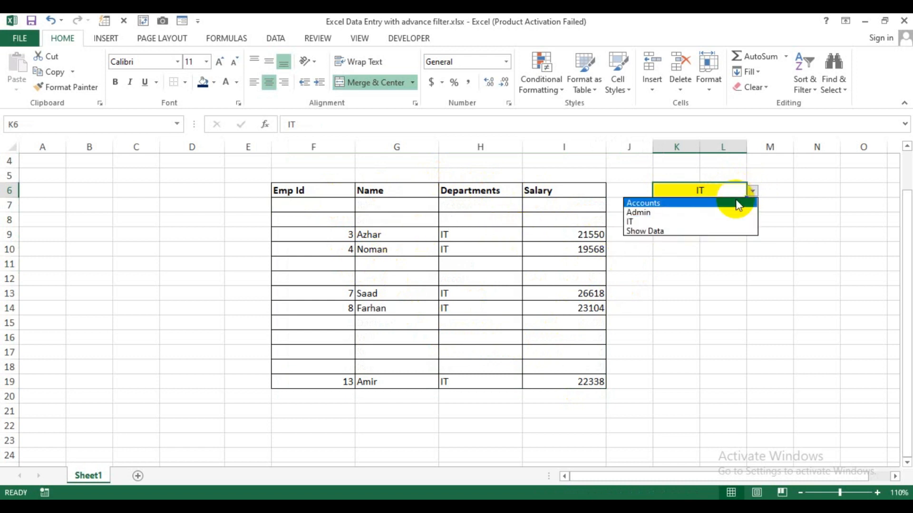
pyautogui.click(716, 200)
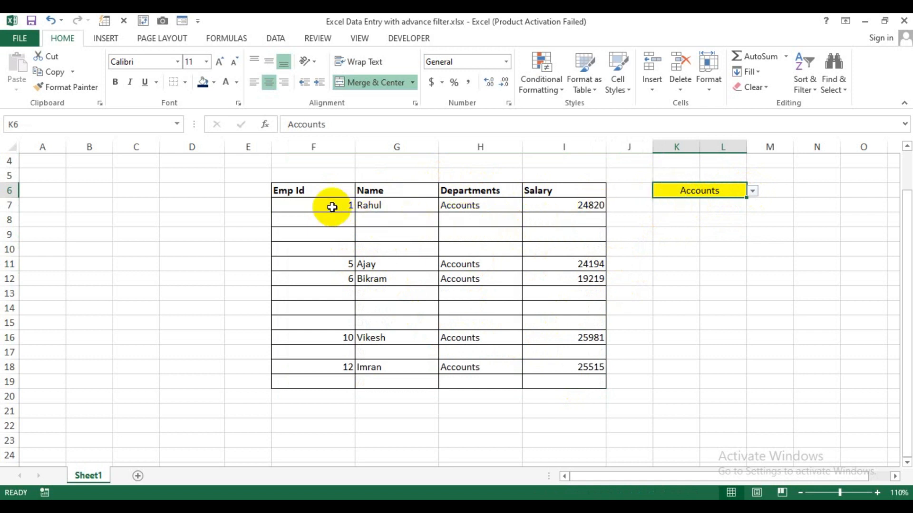
pyautogui.click(753, 191)
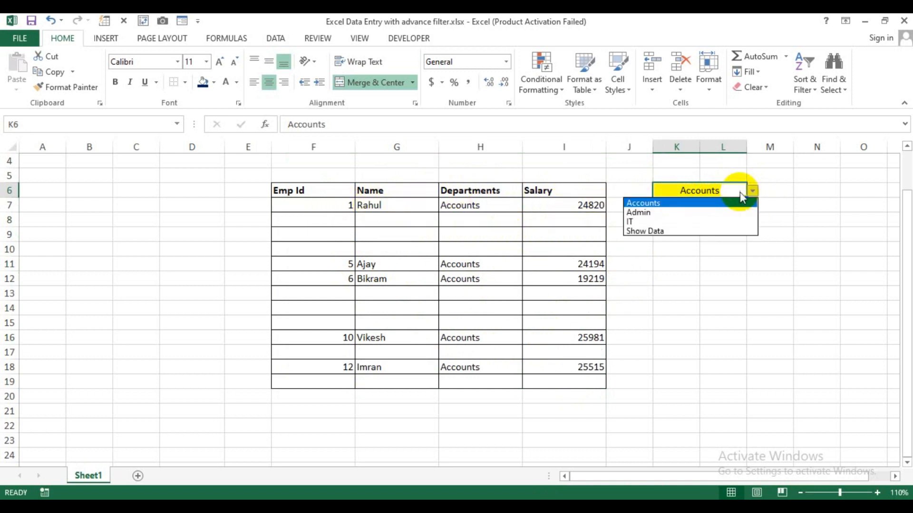
pyautogui.click(682, 213)
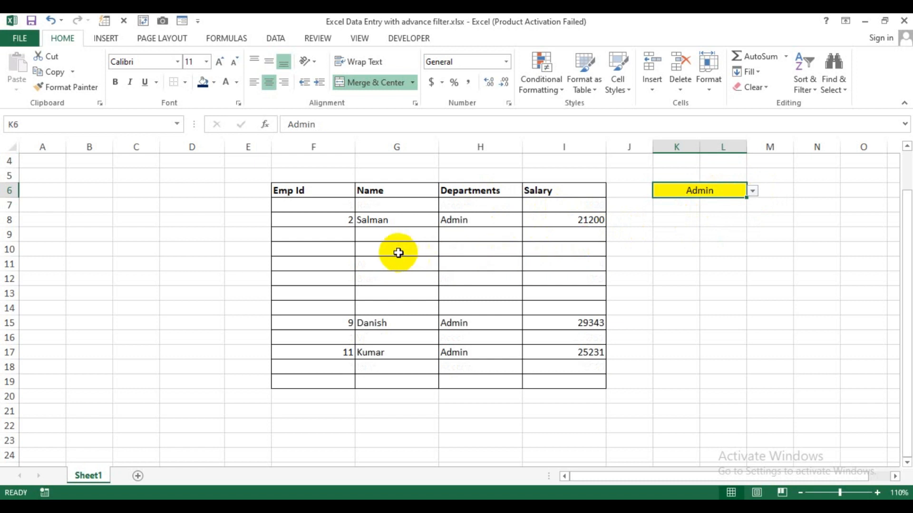
pyautogui.click(753, 192)
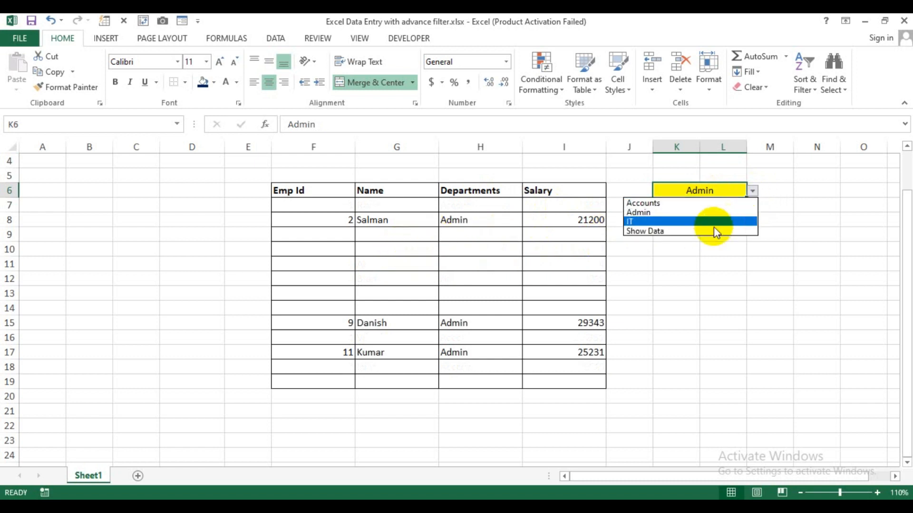
pyautogui.click(697, 232)
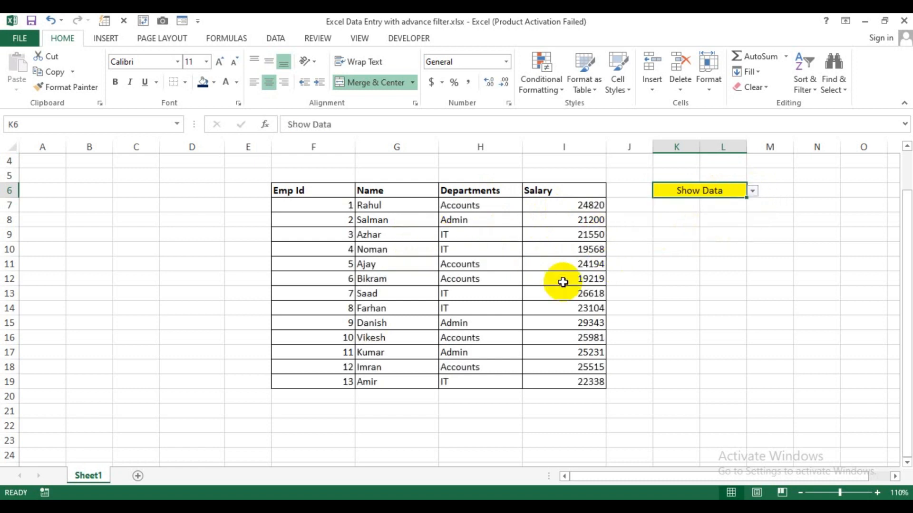
pyautogui.moveTo(311, 207); pyautogui.dragTo(566, 384)
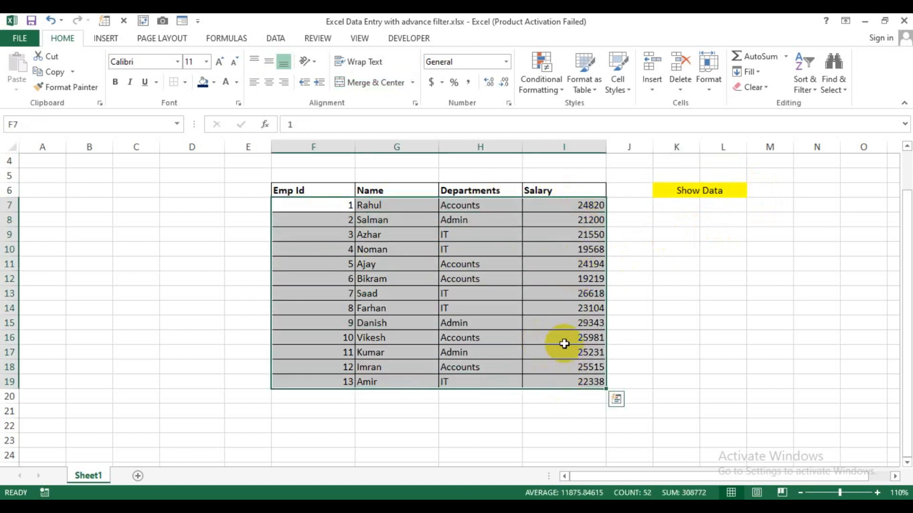
pyautogui.click(665, 310)
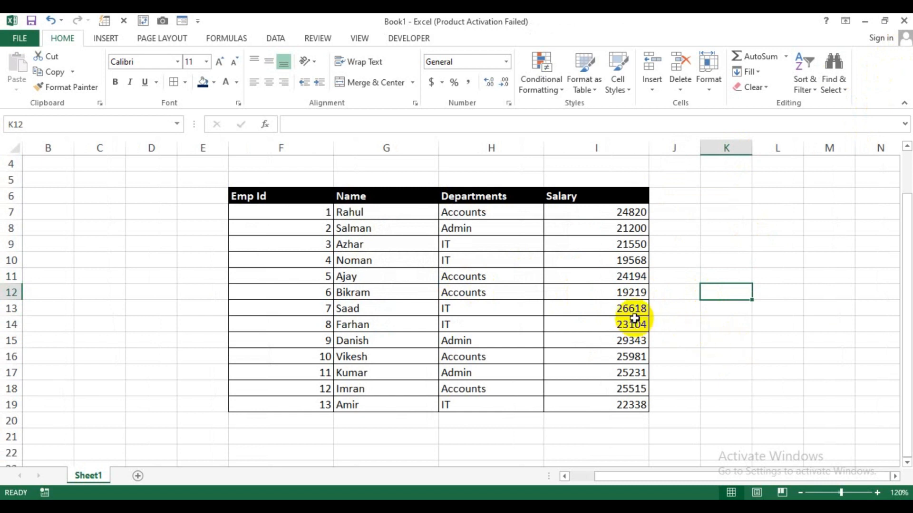
# Examine the Departments column of the employee table in Book1 for repeated department names.
pyautogui.moveTo(274, 206); pyautogui.dragTo(605, 406)
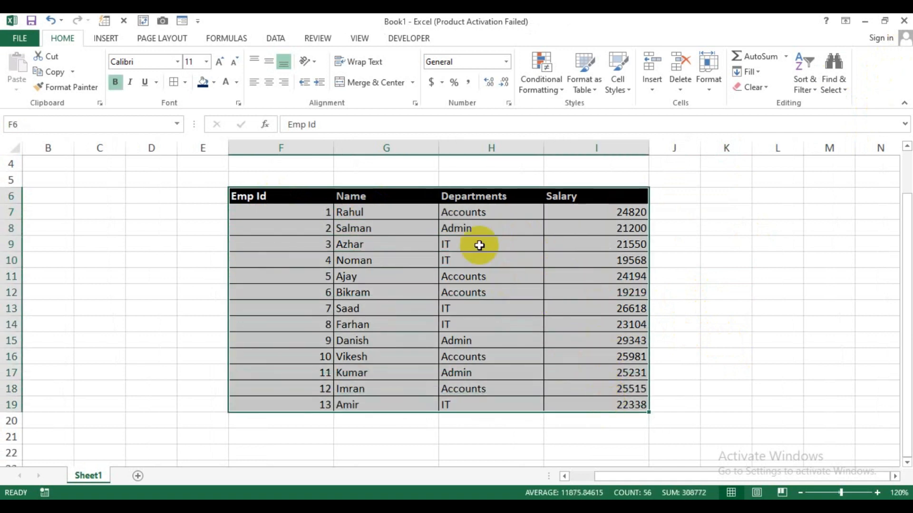
pyautogui.moveTo(481, 200); pyautogui.dragTo(483, 408)
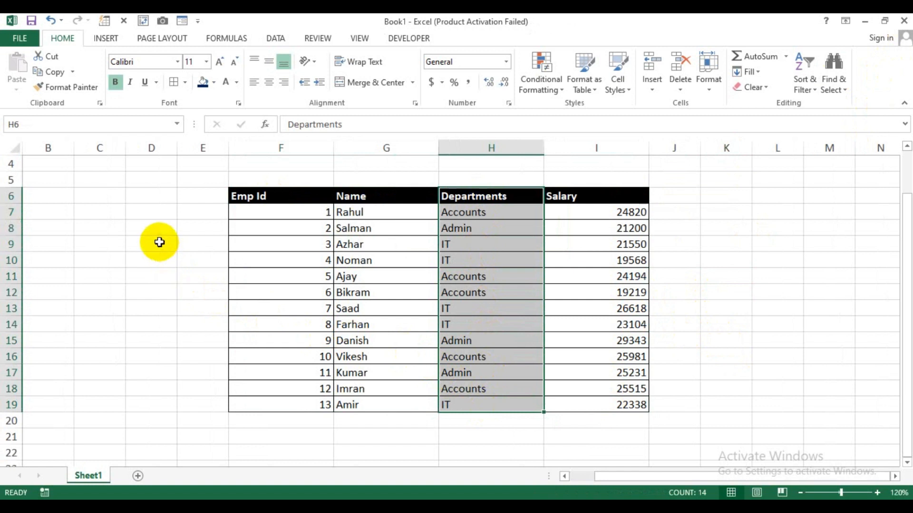
pyautogui.moveTo(153, 230); pyautogui.dragTo(161, 303)
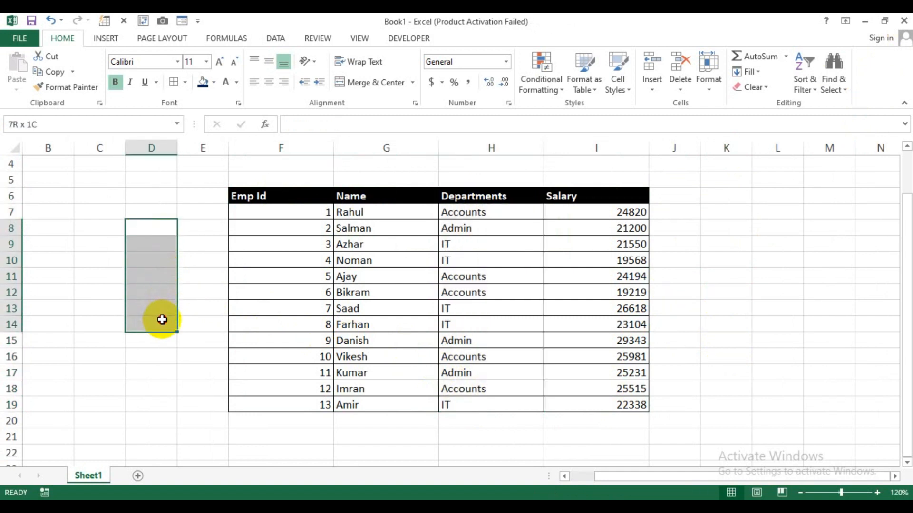
pyautogui.click(465, 219)
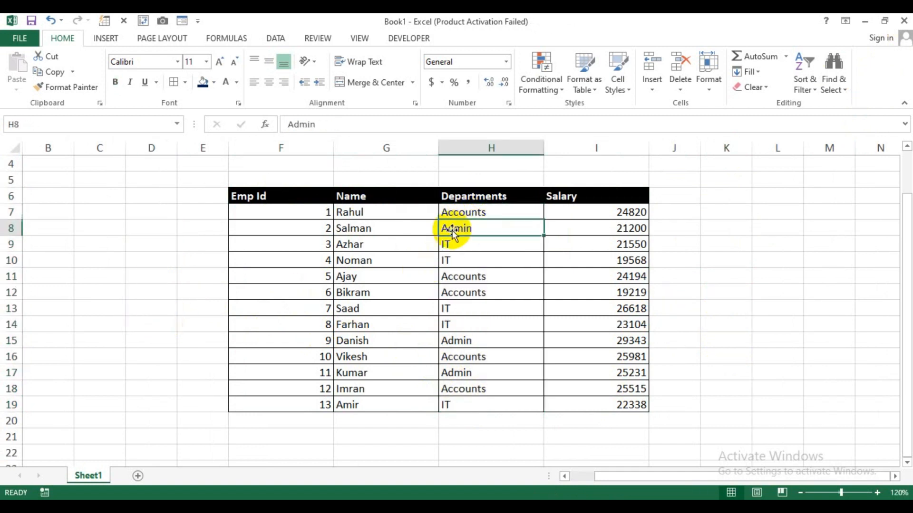
pyautogui.click(453, 273)
pyautogui.moveTo(459, 212); pyautogui.dragTo(471, 400)
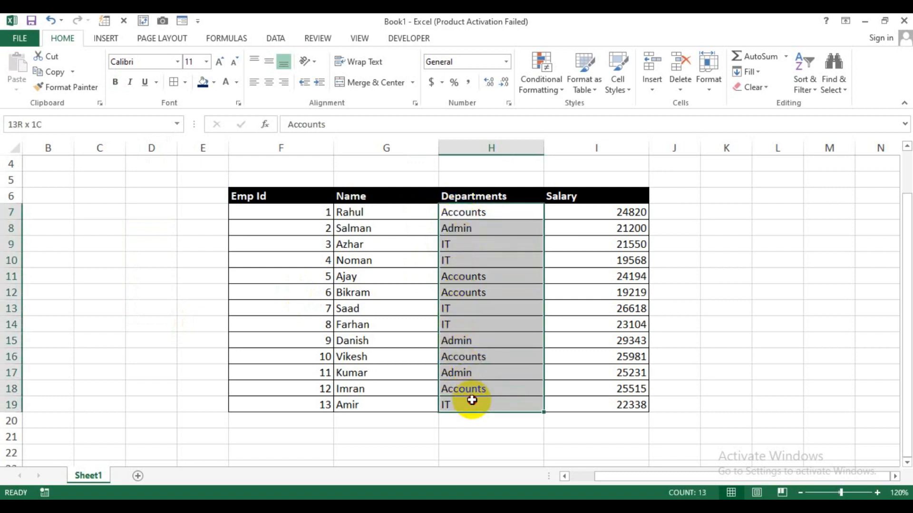
pyautogui.click(458, 245)
pyautogui.click(458, 293)
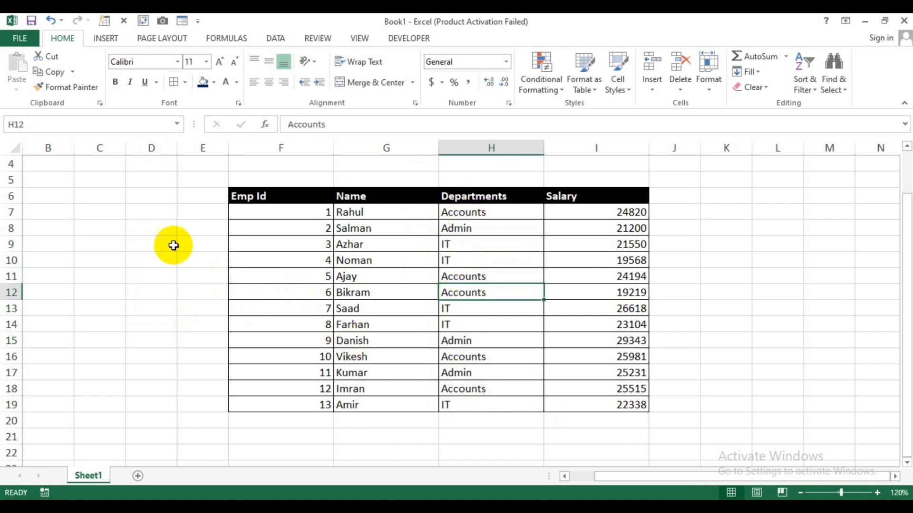
pyautogui.click(158, 232)
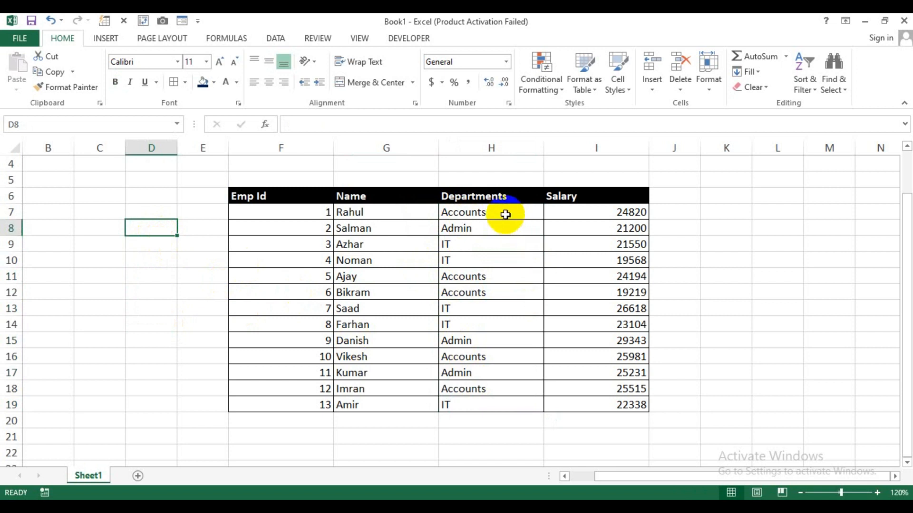
pyautogui.moveTo(504, 214); pyautogui.dragTo(498, 399)
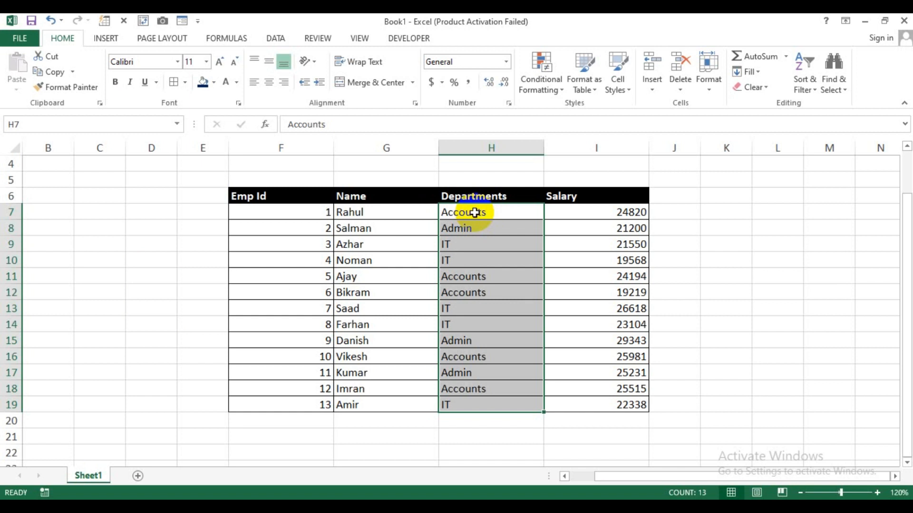
# Start an Advanced Filter from the employee table, choosing to copy to another location and clearing the preset list range and destination.
pyautogui.click(431, 238)
pyautogui.click(277, 38)
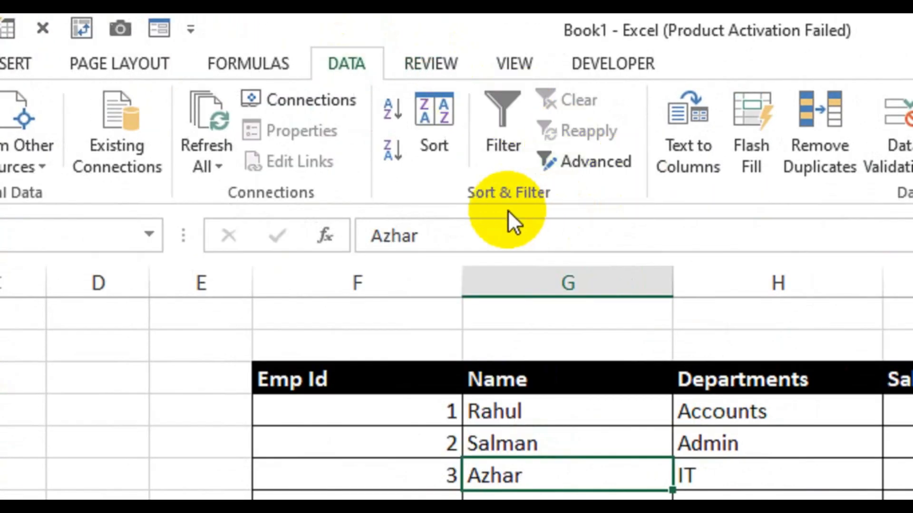
pyautogui.click(569, 168)
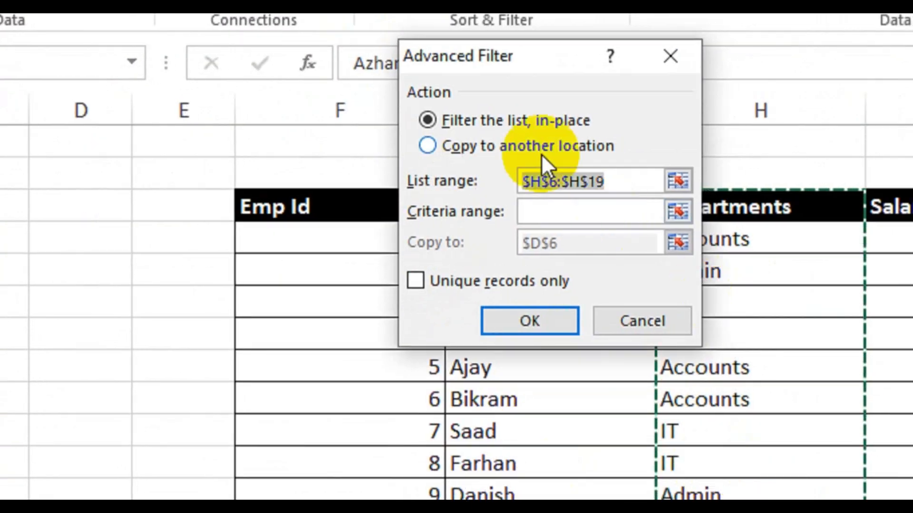
pyautogui.moveTo(515, 56); pyautogui.dragTo(369, 95)
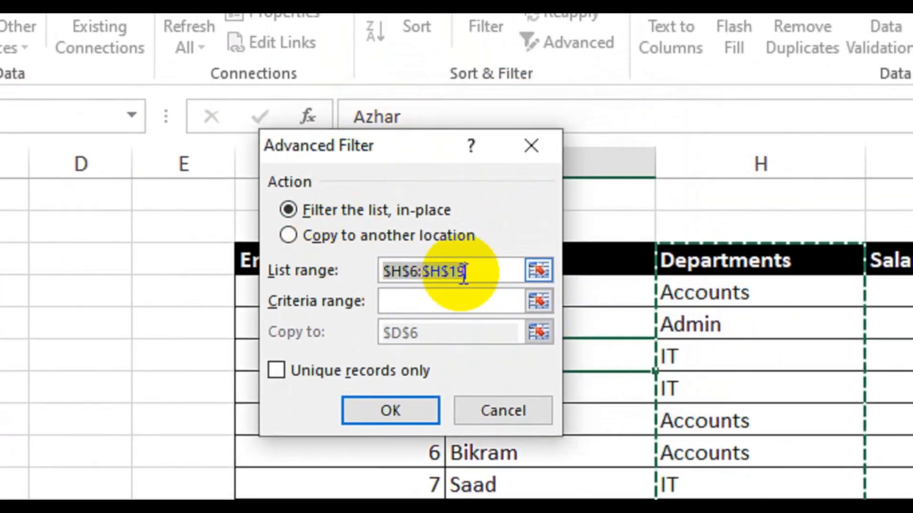
pyautogui.press('BackSpace')
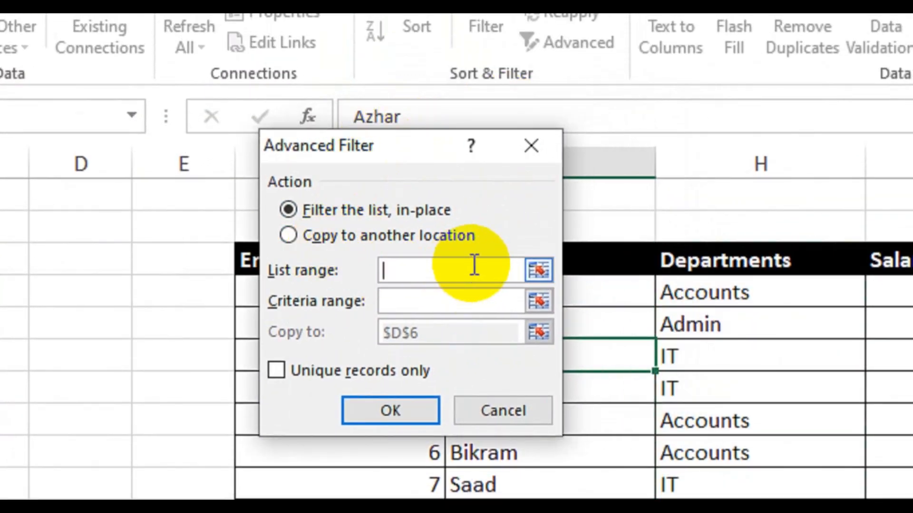
pyautogui.click(336, 238)
pyautogui.moveTo(429, 331); pyautogui.dragTo(389, 333)
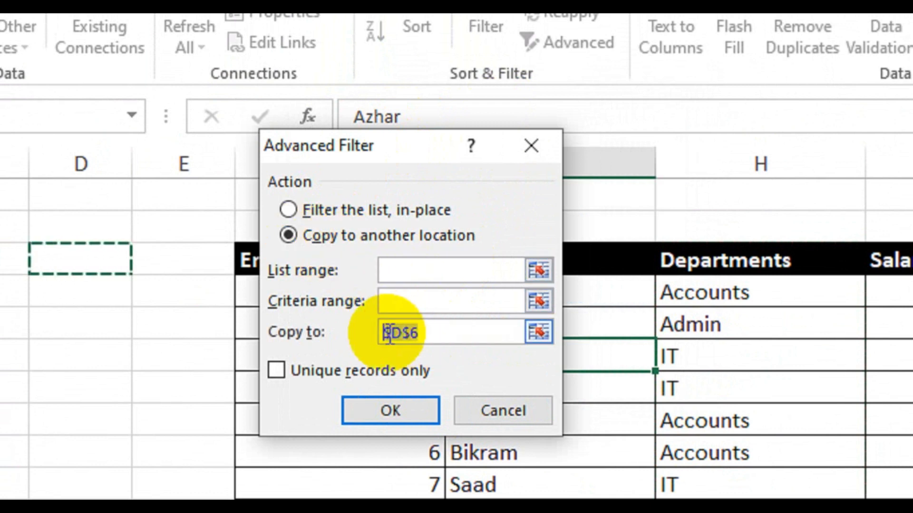
# Set the Advanced Filter list range to the Departments column with its header, H6:H19.
pyautogui.click(418, 270)
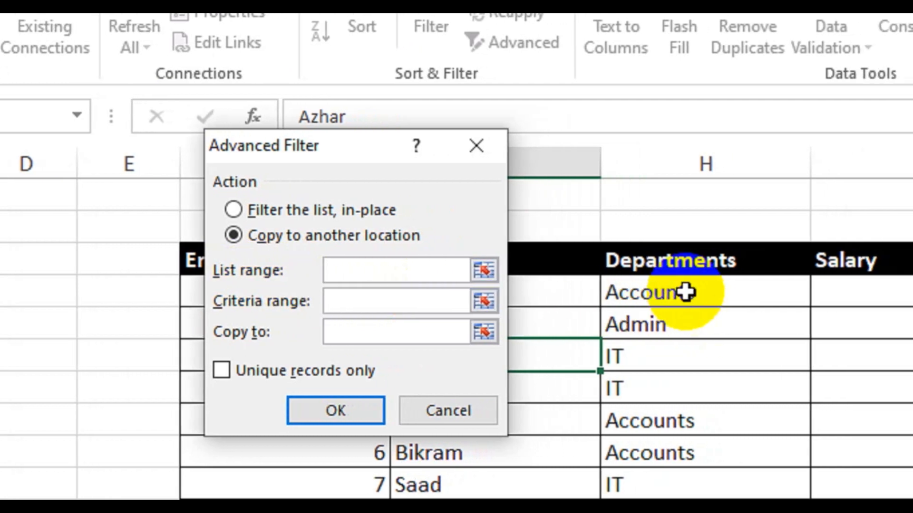
pyautogui.moveTo(685, 292); pyautogui.dragTo(674, 498)
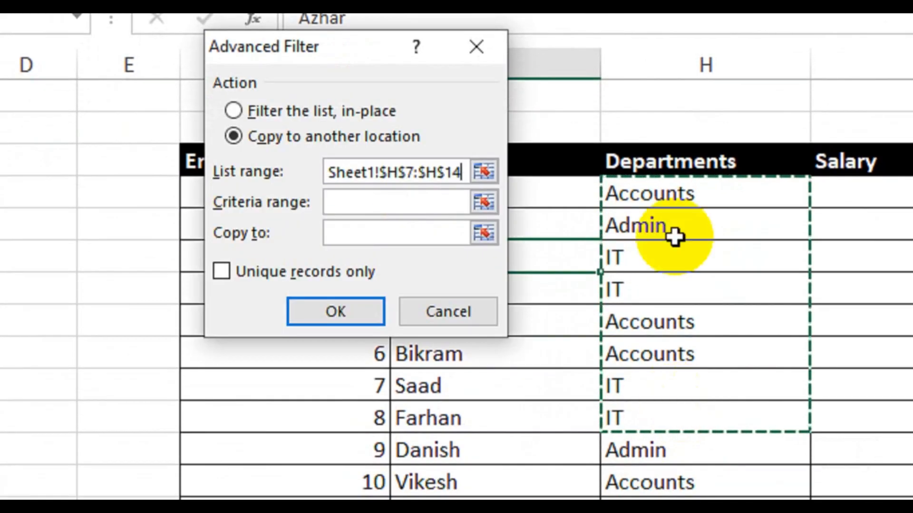
pyautogui.moveTo(675, 164); pyautogui.dragTo(687, 512)
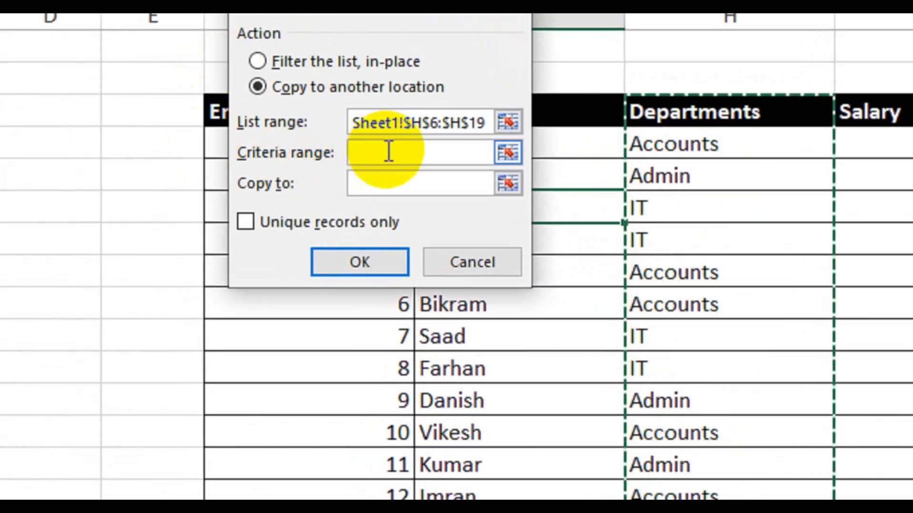
# Extract the departments to cell D6 with unique records only and run the Advanced Filter.
pyautogui.click(369, 185)
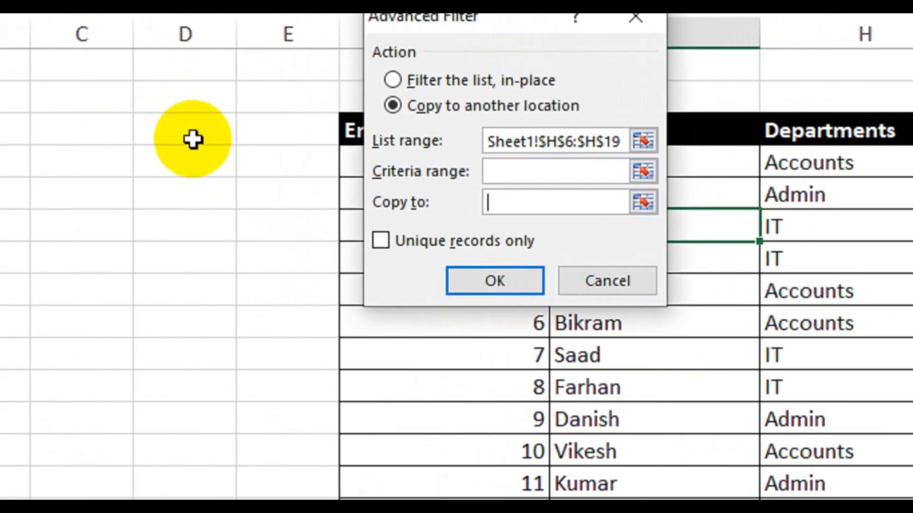
pyautogui.click(192, 140)
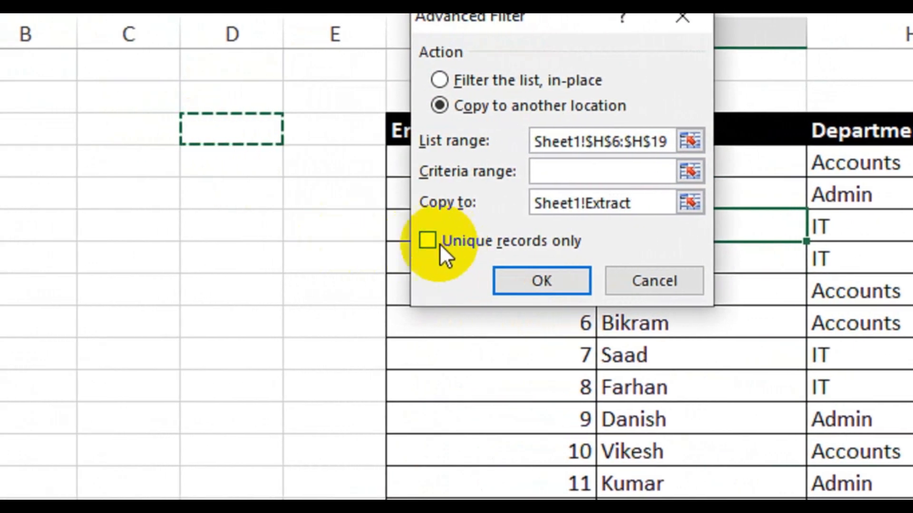
pyautogui.click(464, 243)
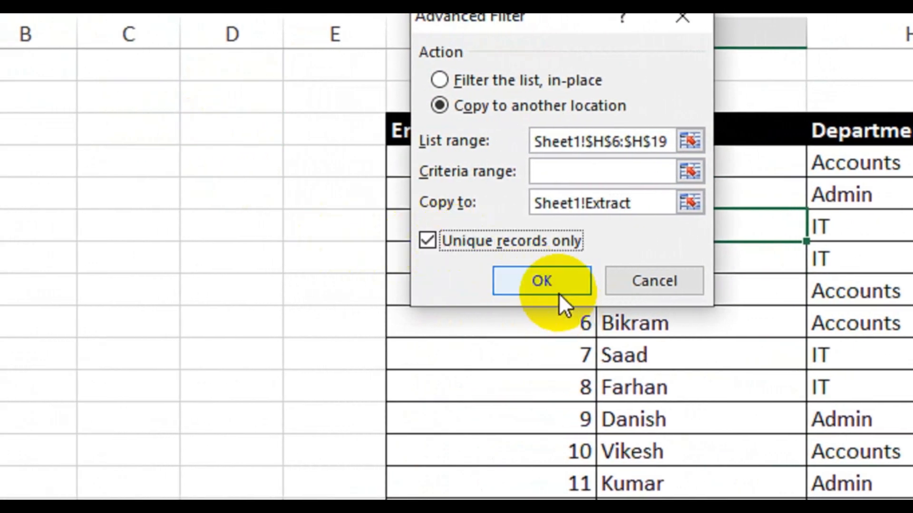
pyautogui.click(542, 281)
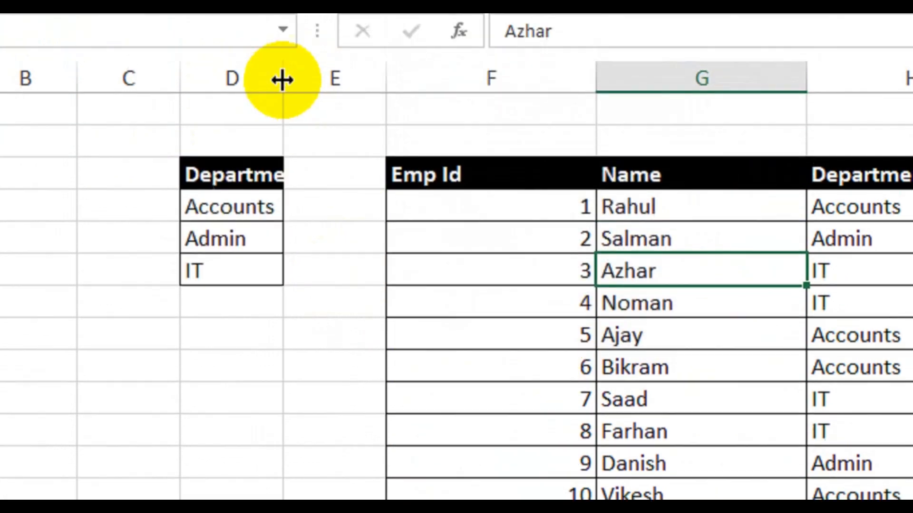
# Fit column D's width to the extracted list and select the department names in D7:D9.
pyautogui.doubleClick(283, 33)
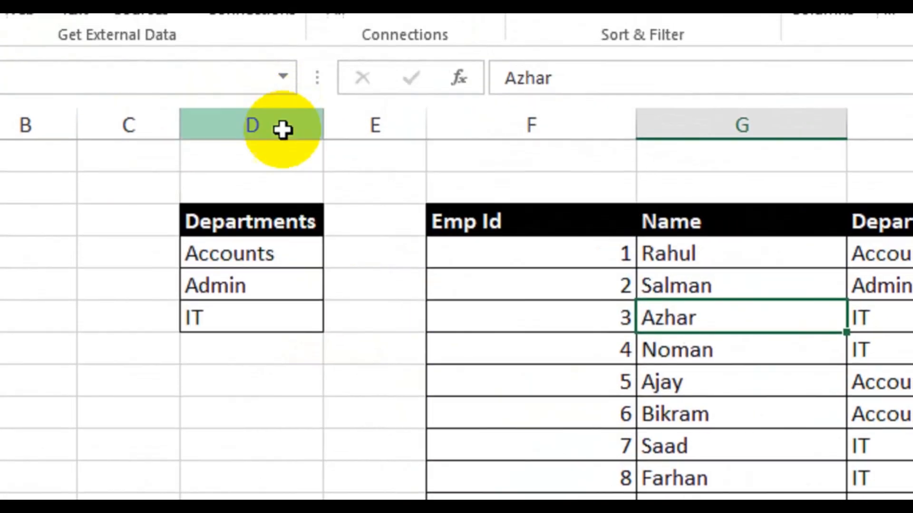
pyautogui.click(263, 263)
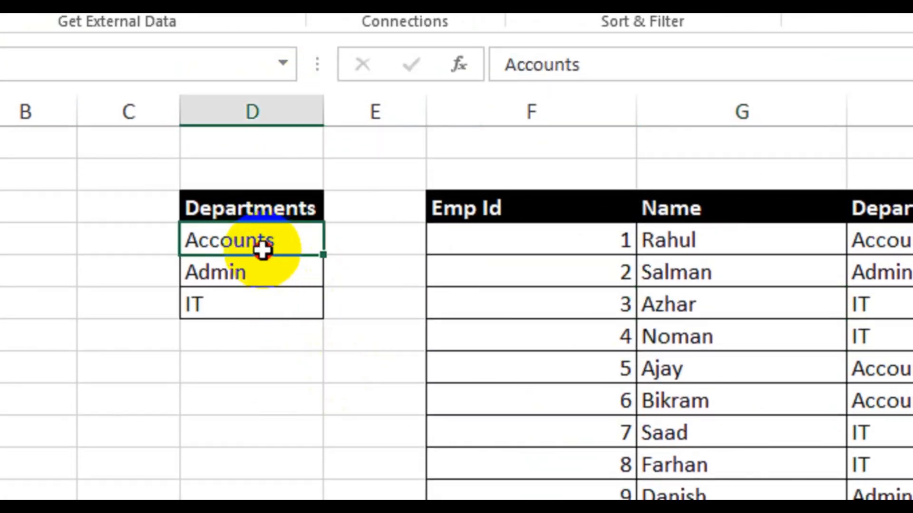
pyautogui.moveTo(263, 249); pyautogui.dragTo(256, 300)
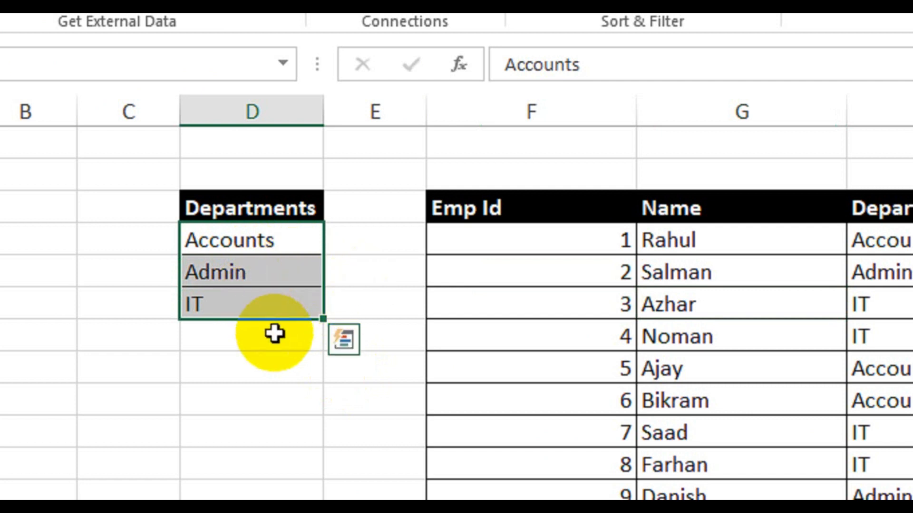
# Add the entry Show Data in D10 below the department names and give the cell borders.
pyautogui.click(302, 323)
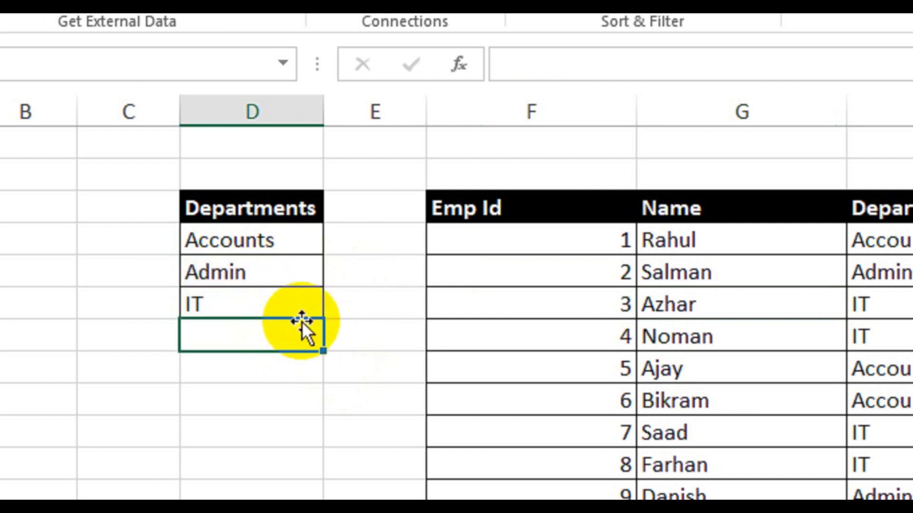
pyautogui.write('Show Data')
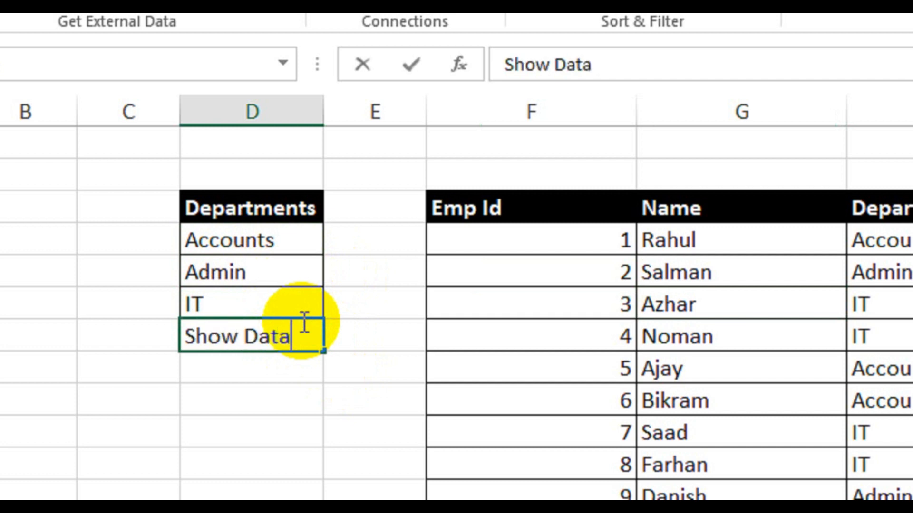
pyautogui.press('Return')
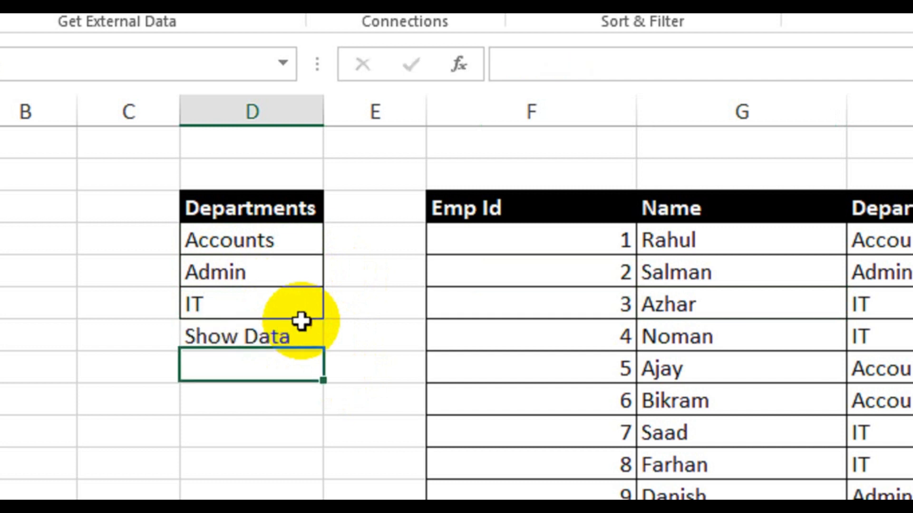
pyautogui.click(300, 333)
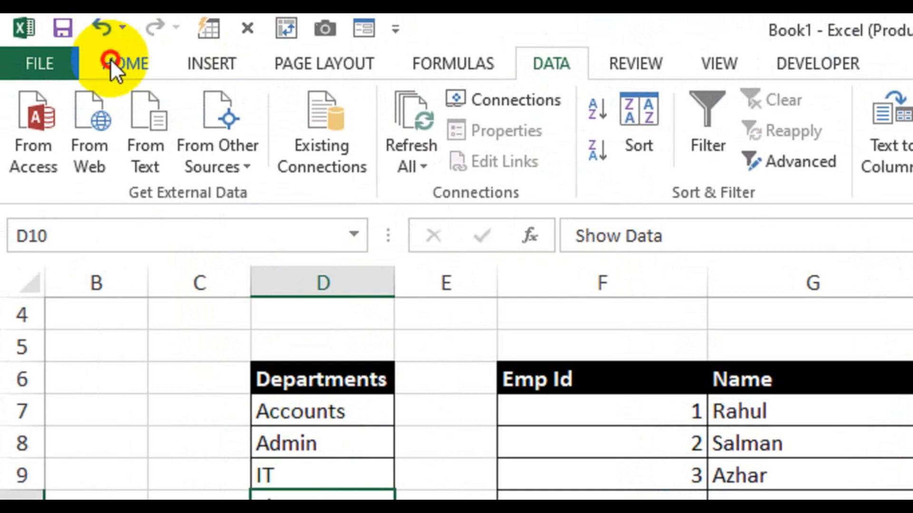
pyautogui.click(110, 59)
pyautogui.click(349, 437)
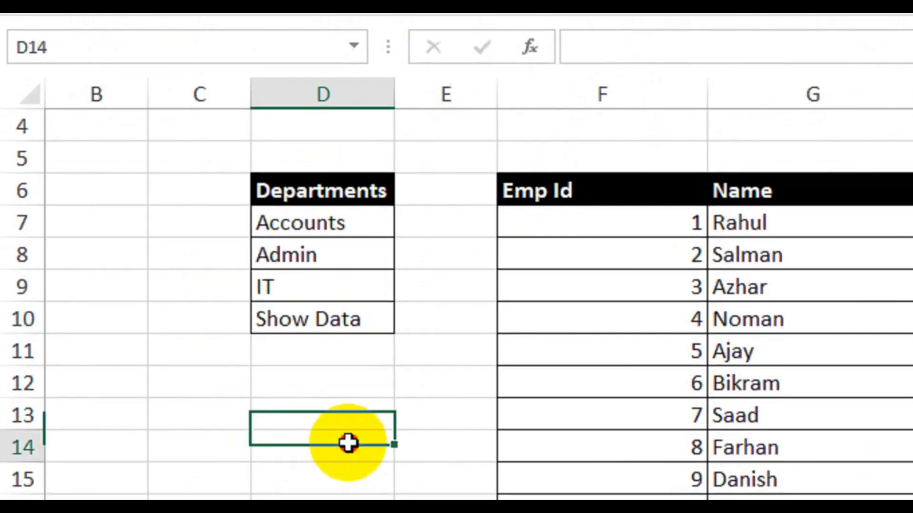
pyautogui.moveTo(312, 204); pyautogui.dragTo(316, 270)
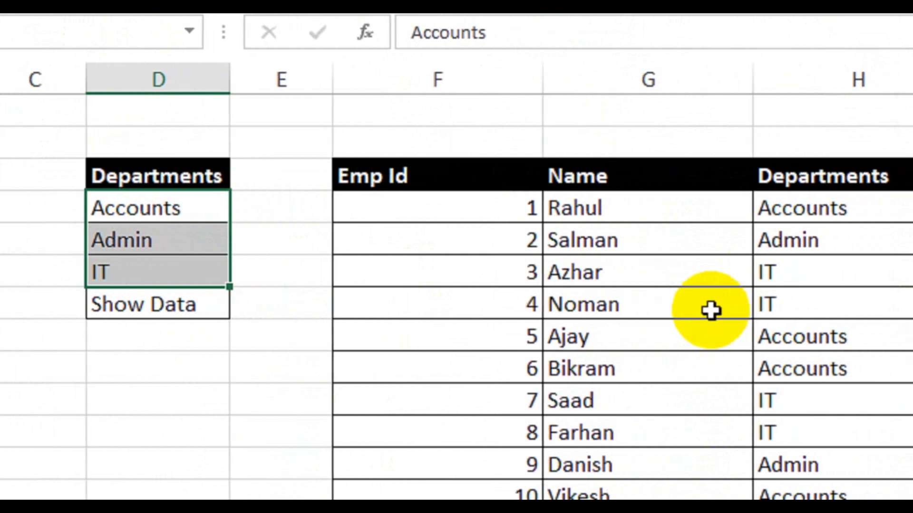
pyautogui.click(141, 303)
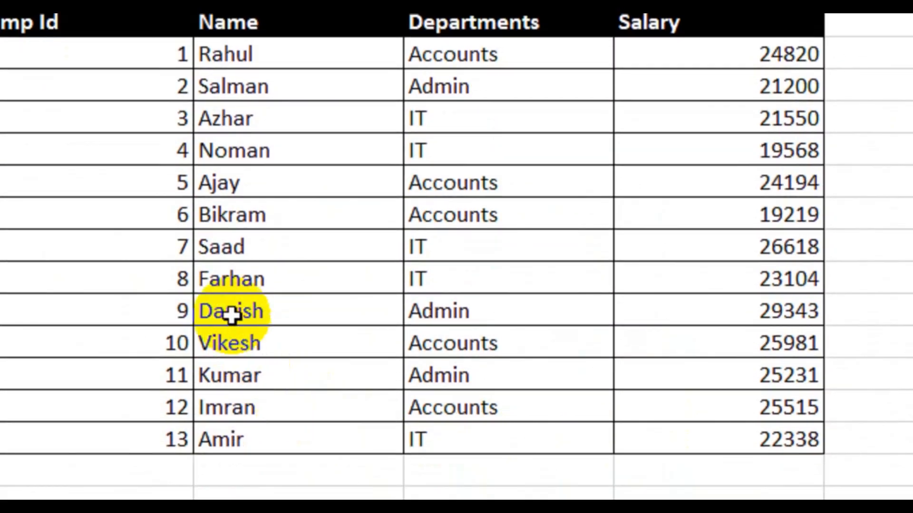
pyautogui.click(118, 183)
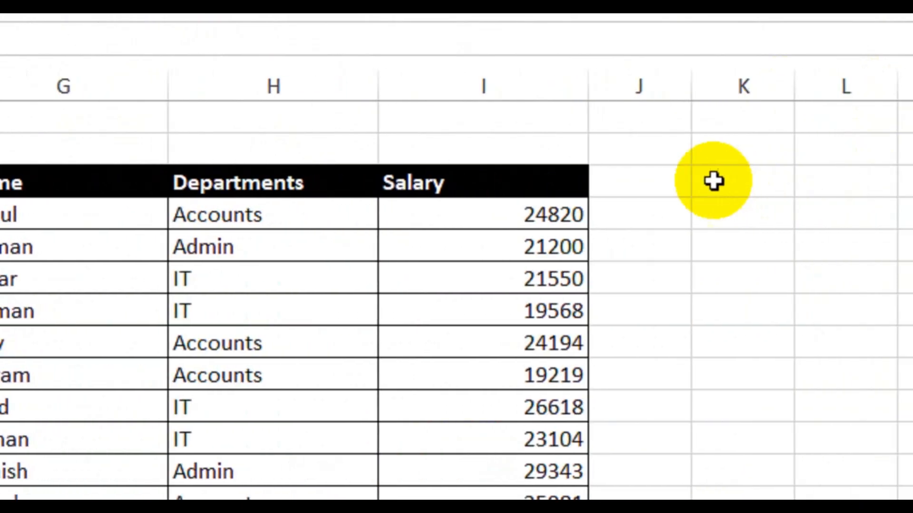
# Merge and center K6:L6 and format it with a dark blue fill and white text.
pyautogui.moveTo(708, 182); pyautogui.dragTo(732, 194)
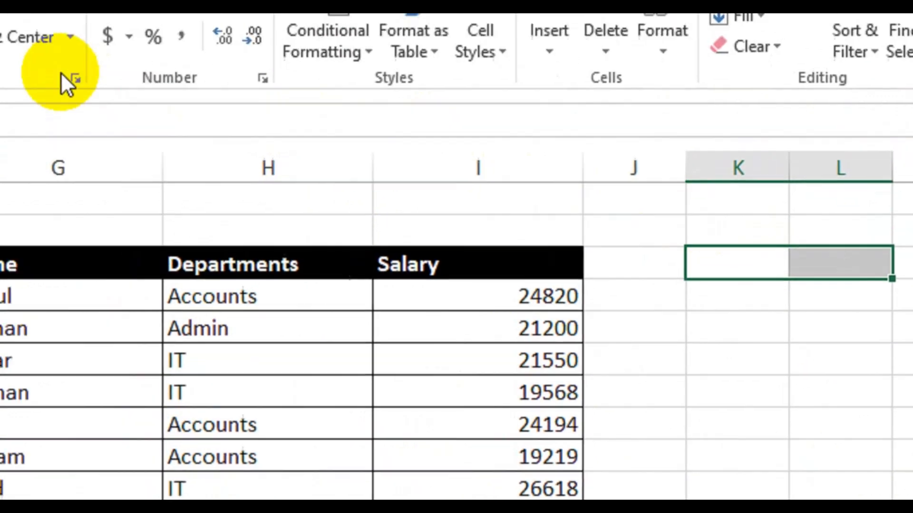
pyautogui.click(29, 37)
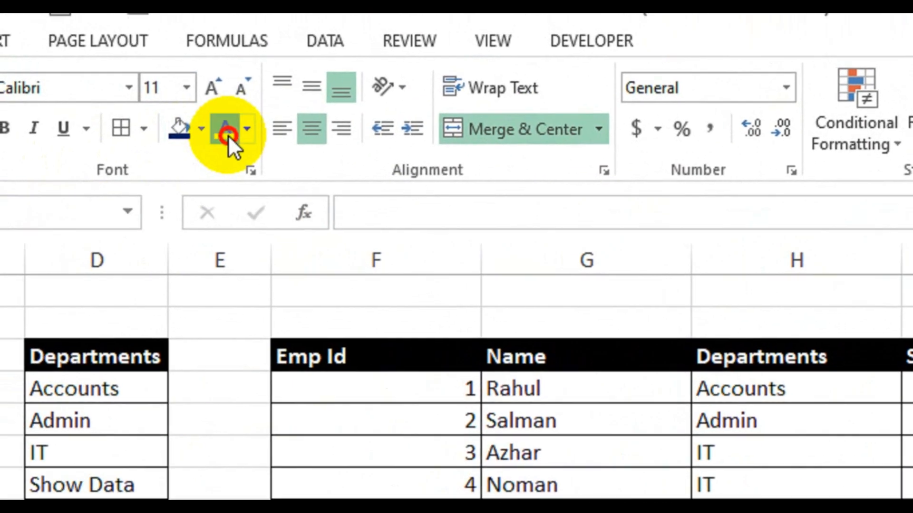
pyautogui.click(227, 135)
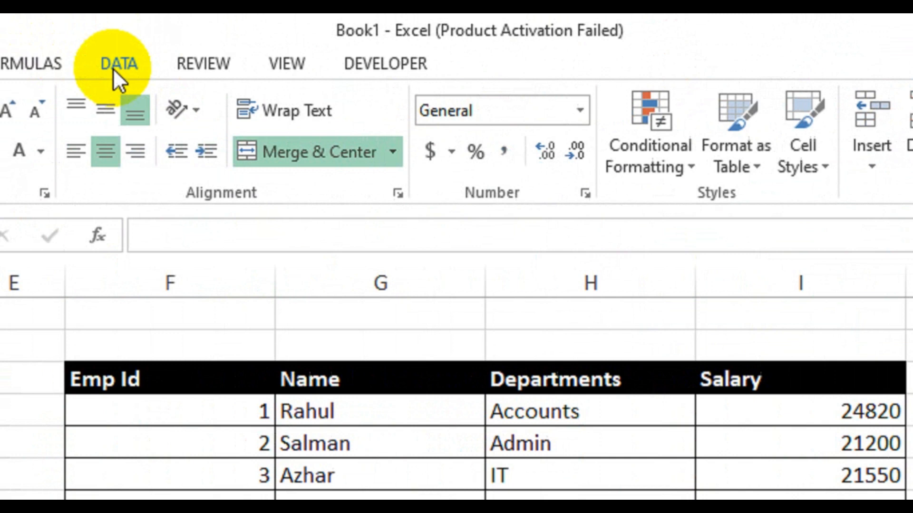
# Start a data validation rule on the merged cell K6:L6 that allows a List.
pyautogui.click(116, 66)
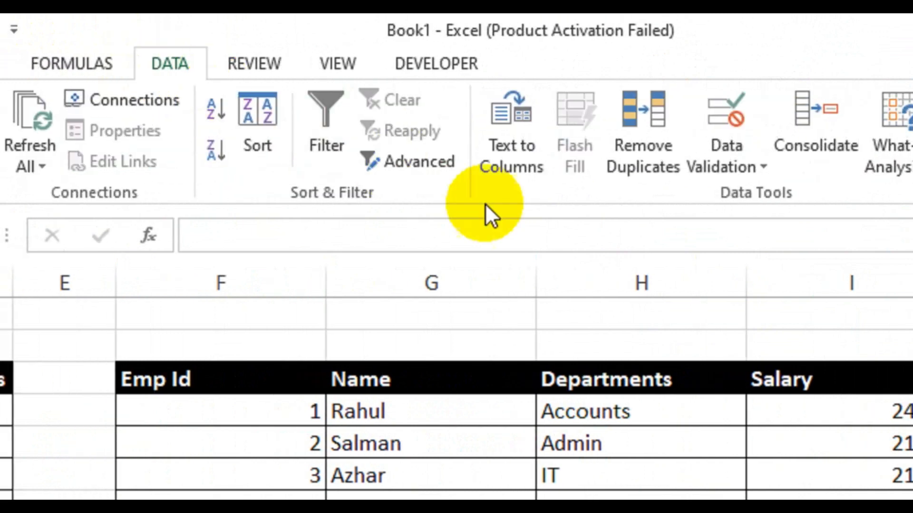
pyautogui.click(714, 157)
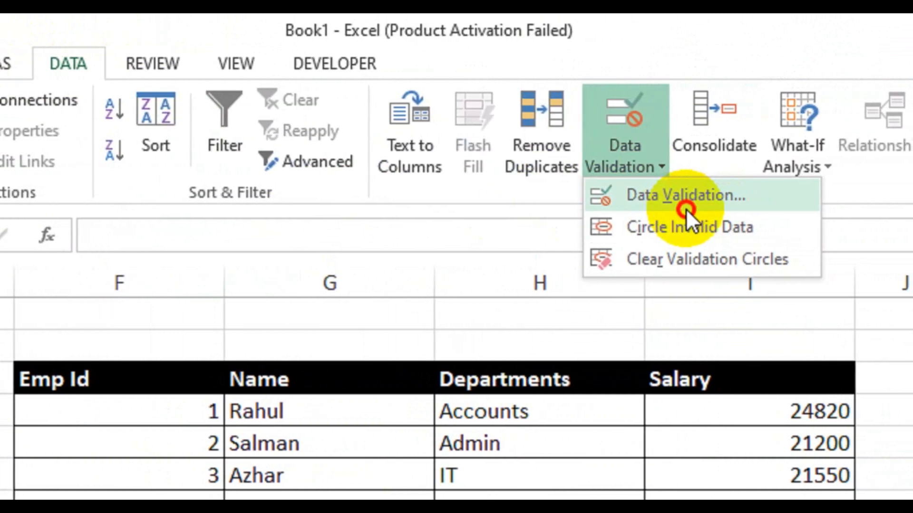
pyautogui.click(770, 197)
pyautogui.click(38, 340)
pyautogui.click(15, 417)
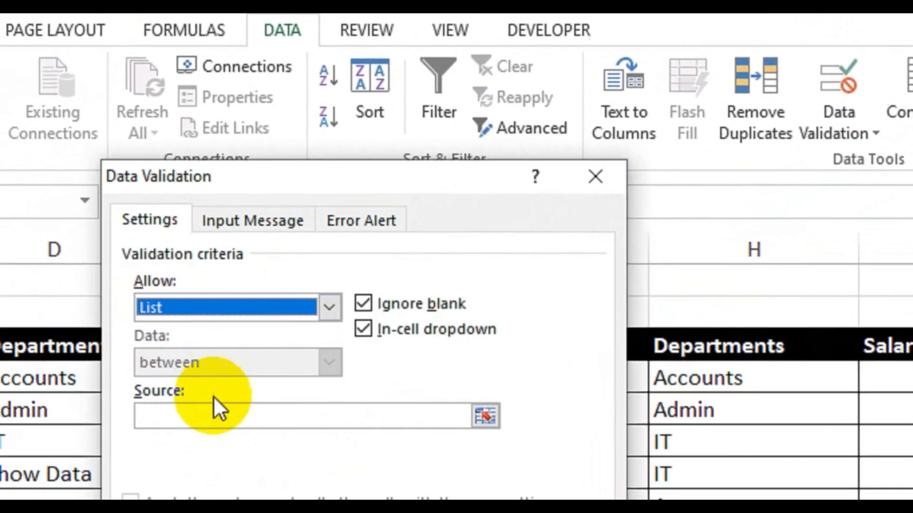
# Set the validation list source to =$D$7:$D$10 and apply the rule.
pyautogui.click(4, 451)
pyautogui.moveTo(299, 147); pyautogui.dragTo(501, 153)
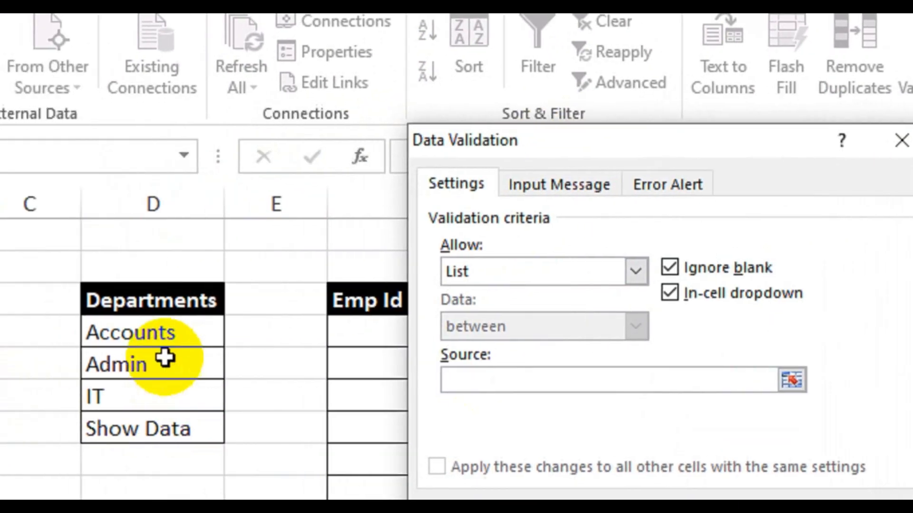
pyautogui.click(93, 352)
pyautogui.moveTo(216, 331); pyautogui.dragTo(216, 423)
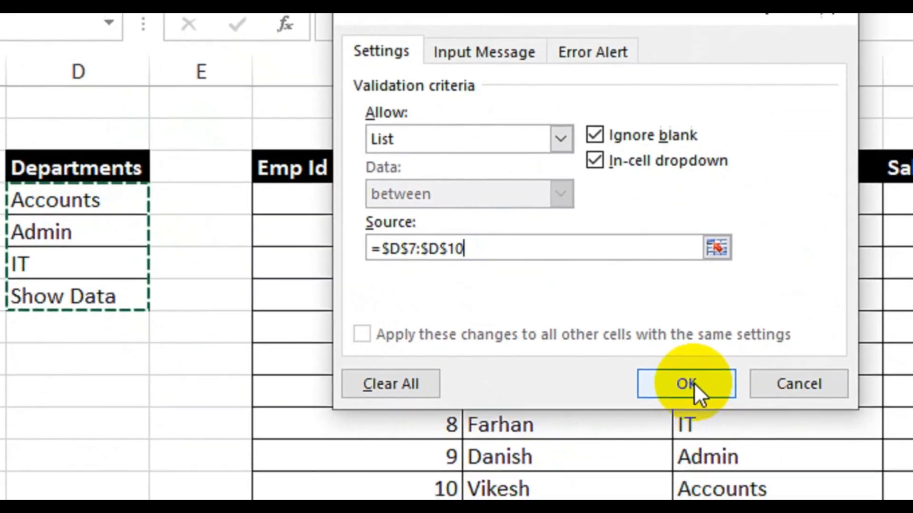
pyautogui.click(815, 457)
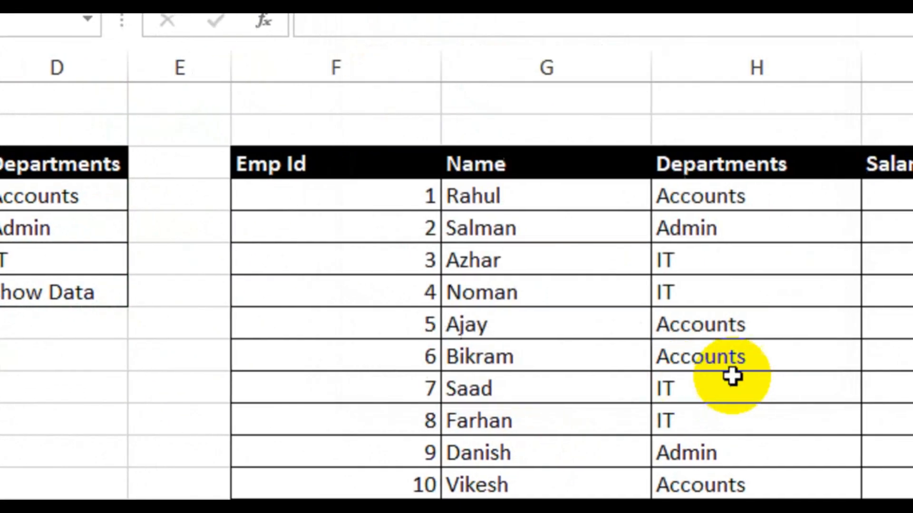
# Test the department drop-down in K6 by choosing Admin first and Accounts second.
pyautogui.click(861, 165)
pyautogui.click(722, 209)
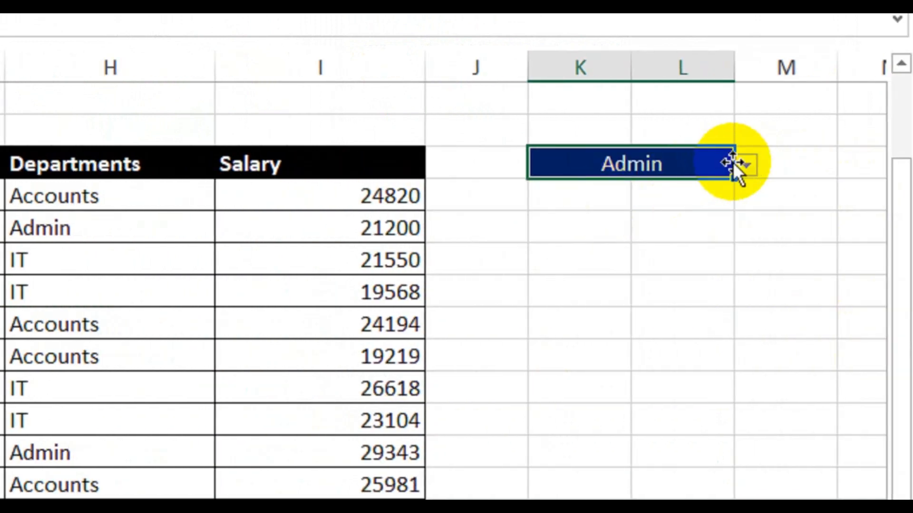
pyautogui.click(863, 165)
pyautogui.click(673, 183)
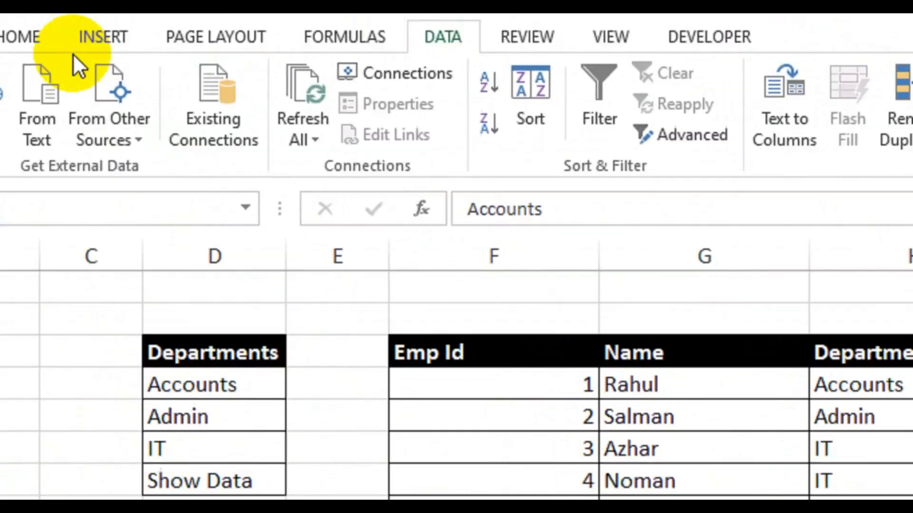
pyautogui.click(135, 62)
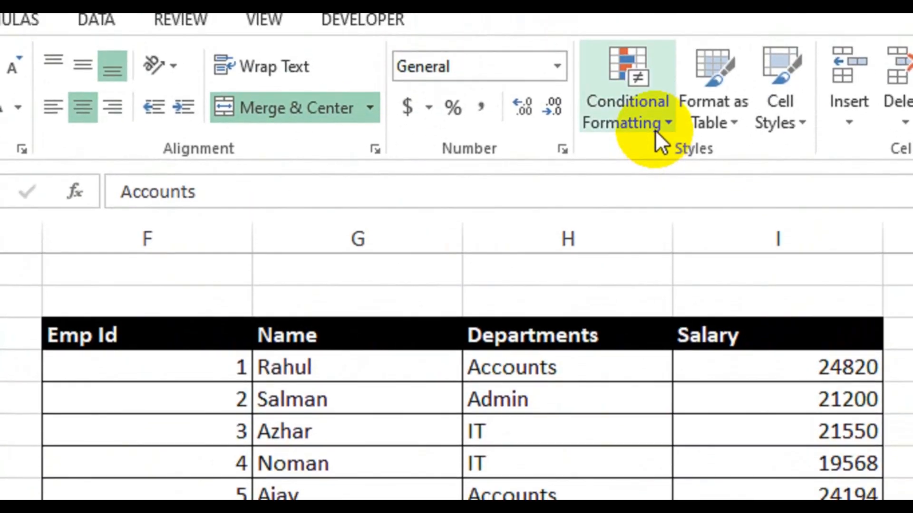
pyautogui.click(656, 135)
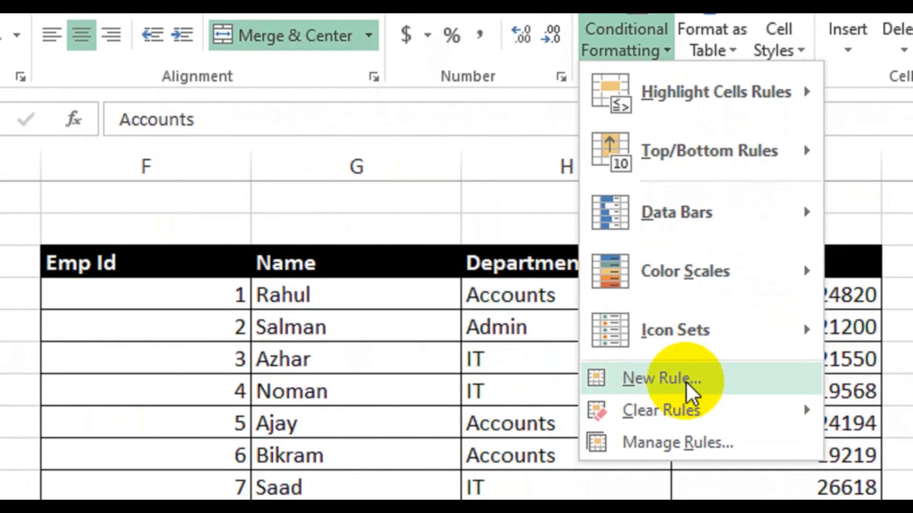
pyautogui.click(684, 394)
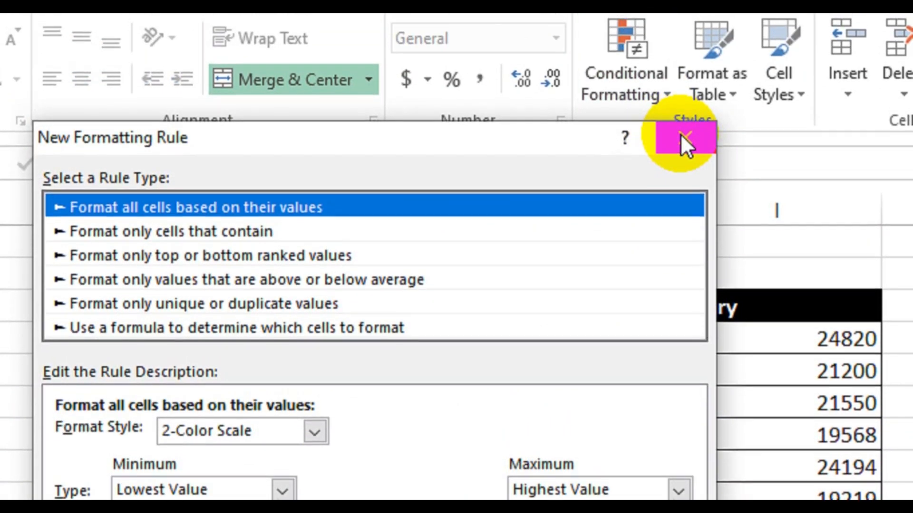
pyautogui.click(681, 119)
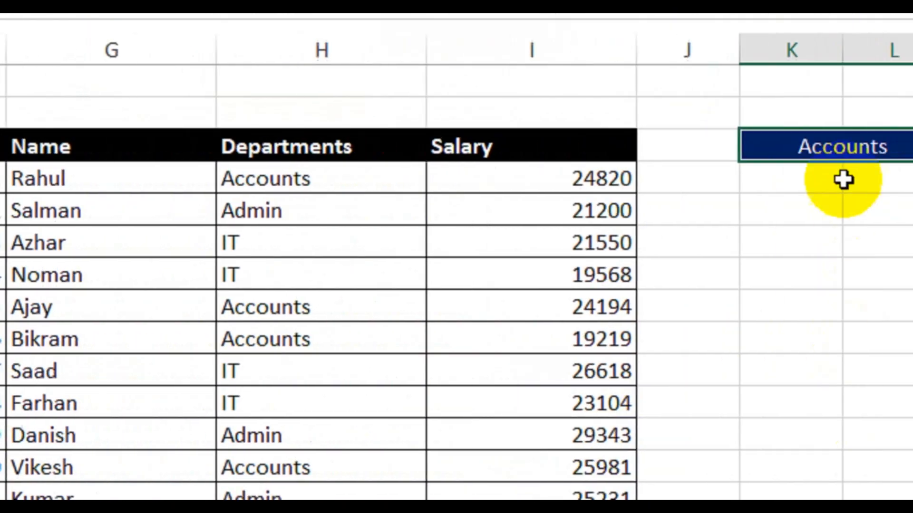
# Reselect Accounts in the K6 drop-down, and switch the selection to IT.
pyautogui.click(778, 147)
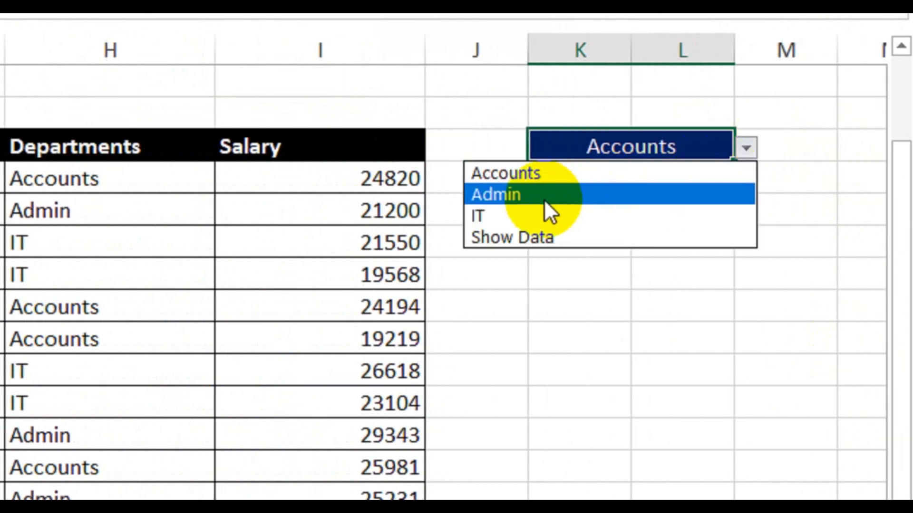
pyautogui.click(539, 172)
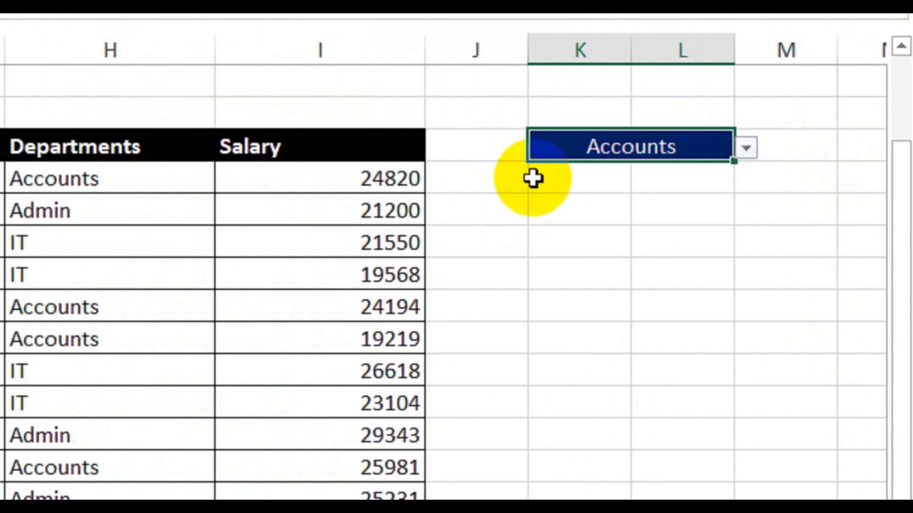
pyautogui.click(746, 148)
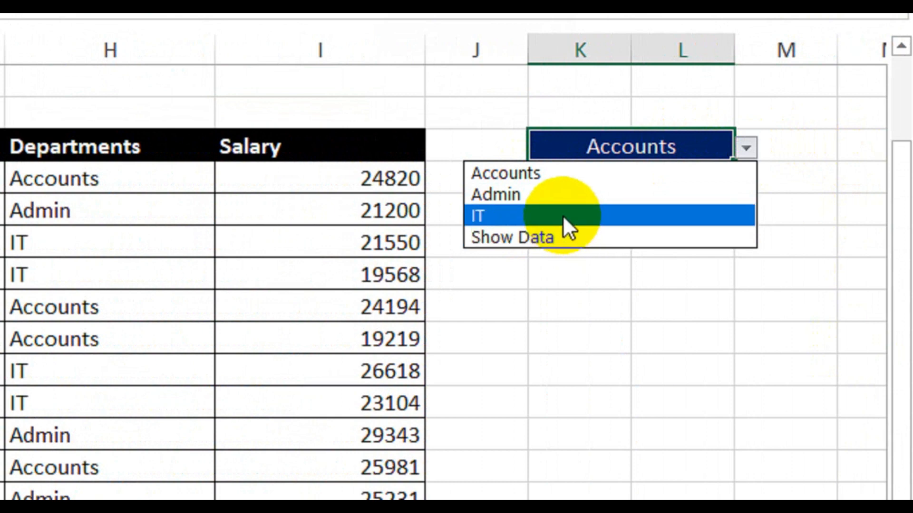
pyautogui.click(563, 215)
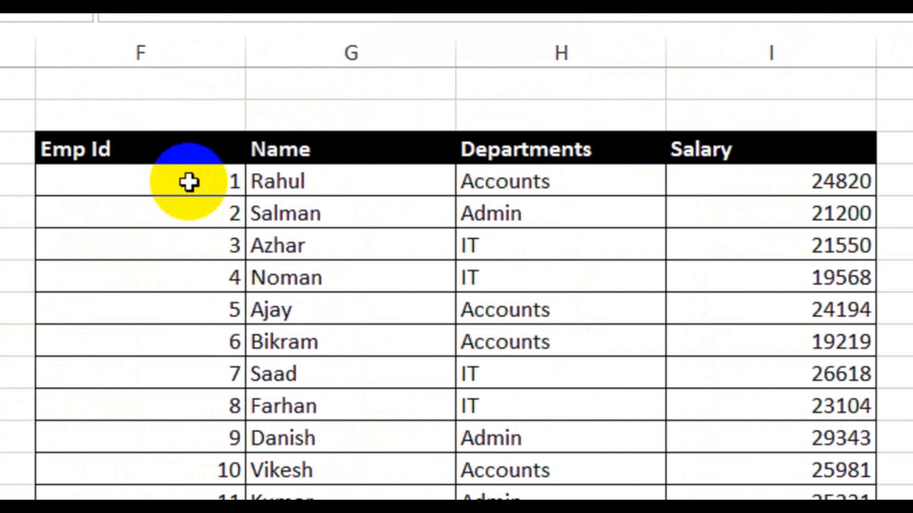
# Select the employee table rows with Emp Id 1–2, 5–6 and 9–12 together, from Emp Id to Salary.
pyautogui.moveTo(142, 181); pyautogui.dragTo(685, 216)
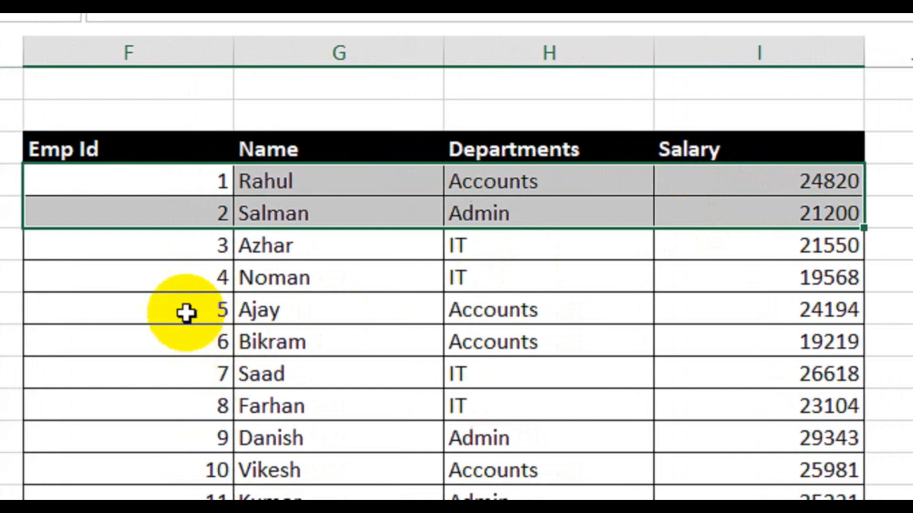
pyautogui.moveTo(93, 310); pyautogui.dragTo(432, 323)
pyautogui.moveTo(549, 323); pyautogui.dragTo(876, 342)
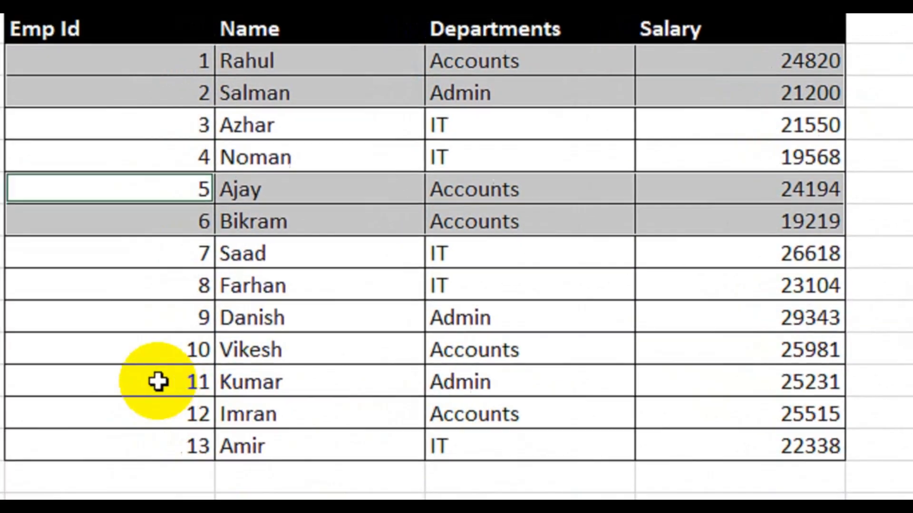
pyautogui.moveTo(171, 316); pyautogui.dragTo(731, 411)
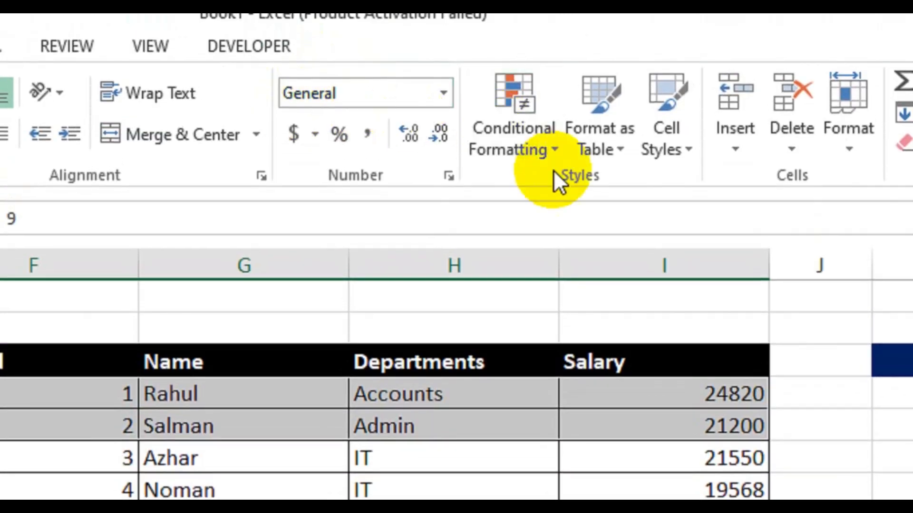
# Create a formula-based conditional formatting rule for the selected employee rows with the formula =$K$6="IT".
pyautogui.click(541, 152)
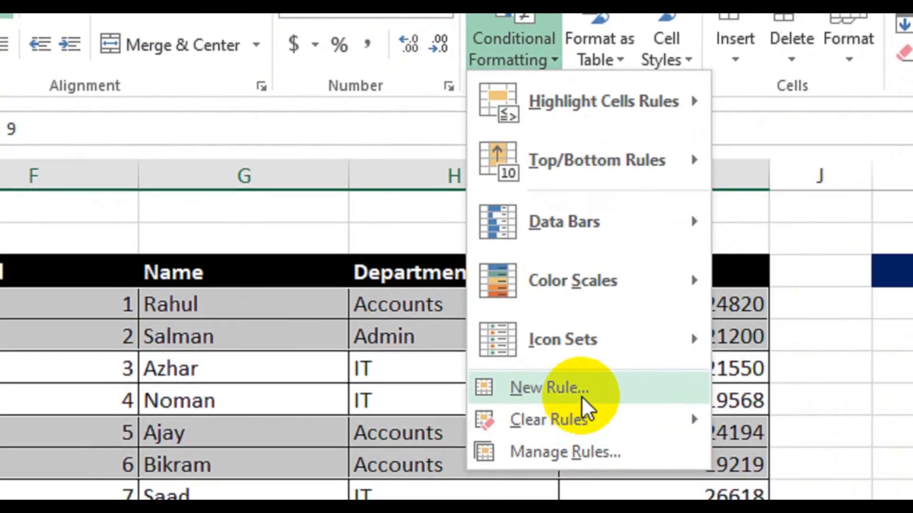
pyautogui.click(581, 477)
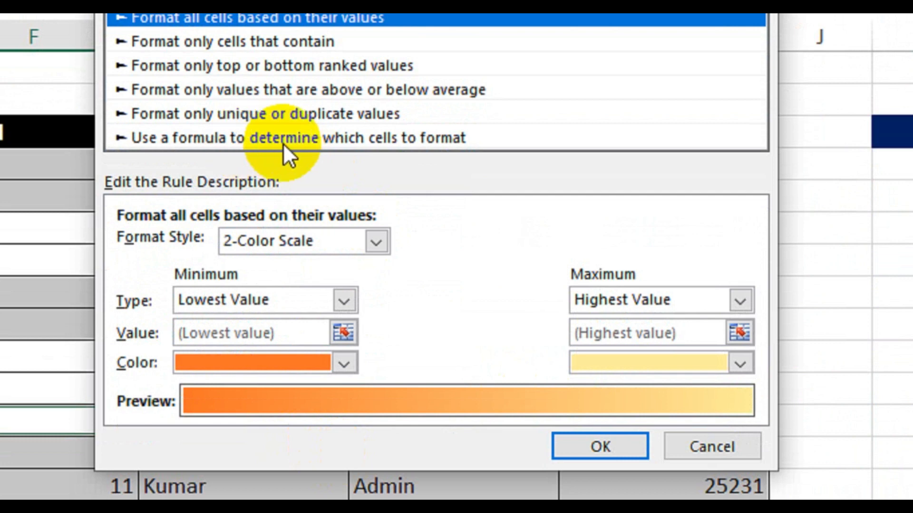
pyautogui.click(283, 144)
pyautogui.click(230, 244)
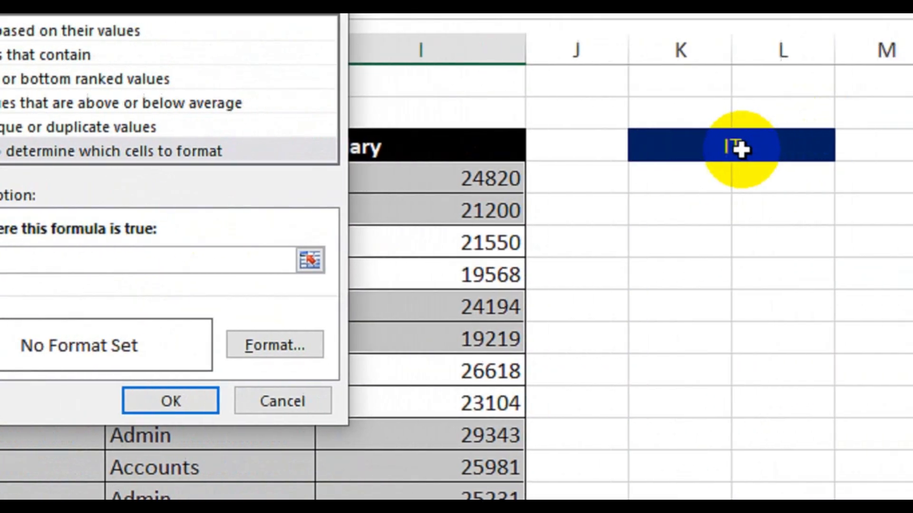
pyautogui.click(896, 132)
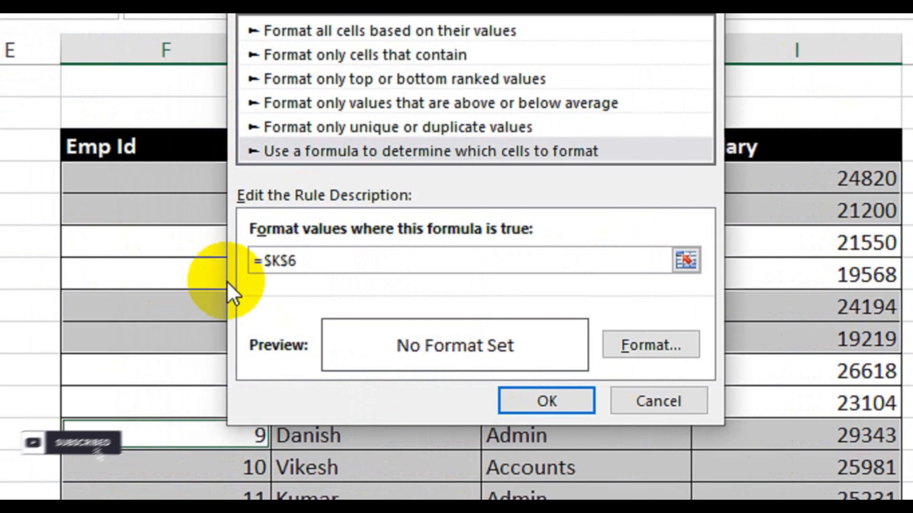
pyautogui.write('=')
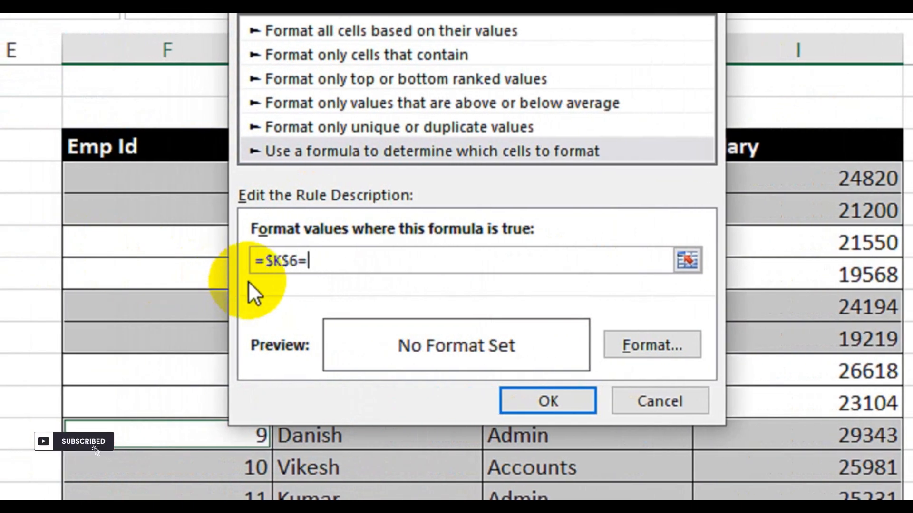
pyautogui.write('"IT"')
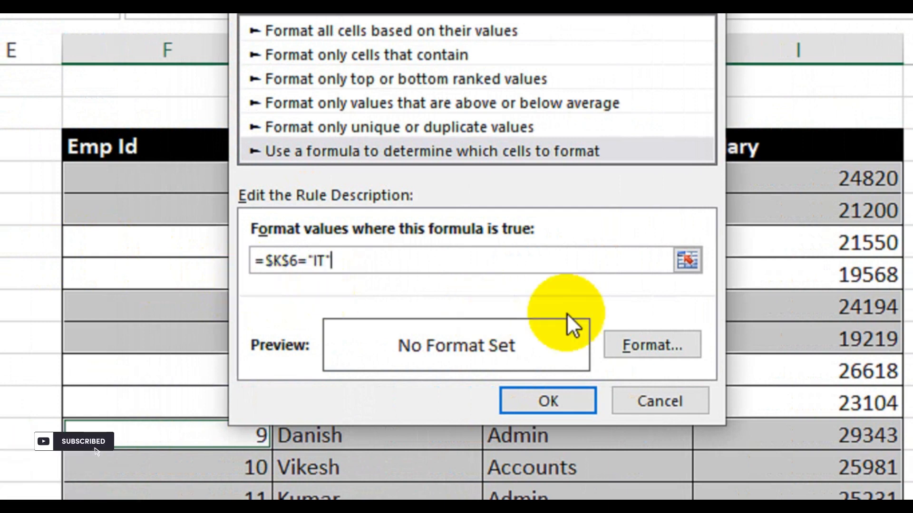
# Give the IT rule the custom number format ;;; and apply the rule to the selected rows.
pyautogui.click(626, 341)
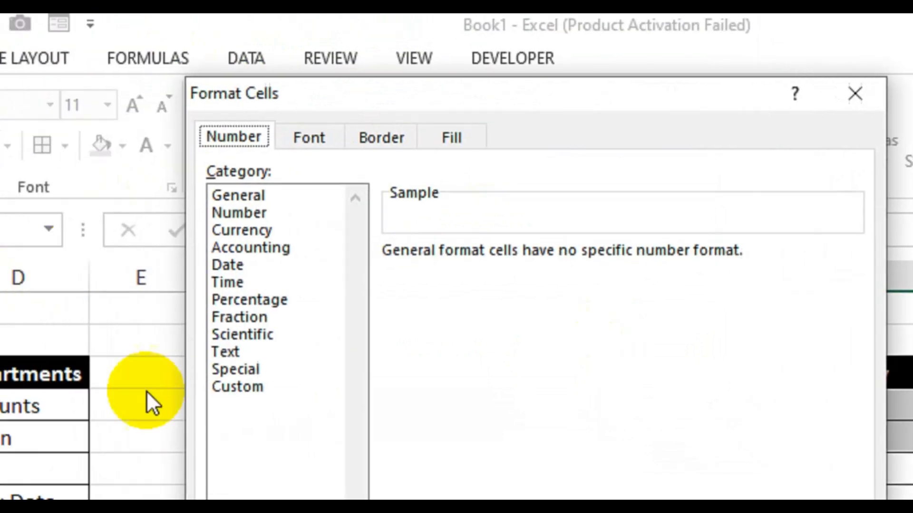
pyautogui.click(264, 392)
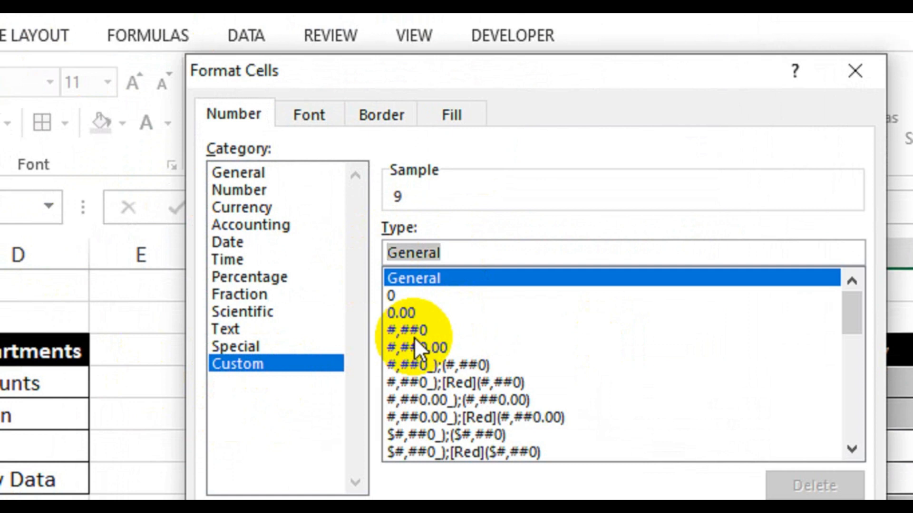
pyautogui.write(';;;')
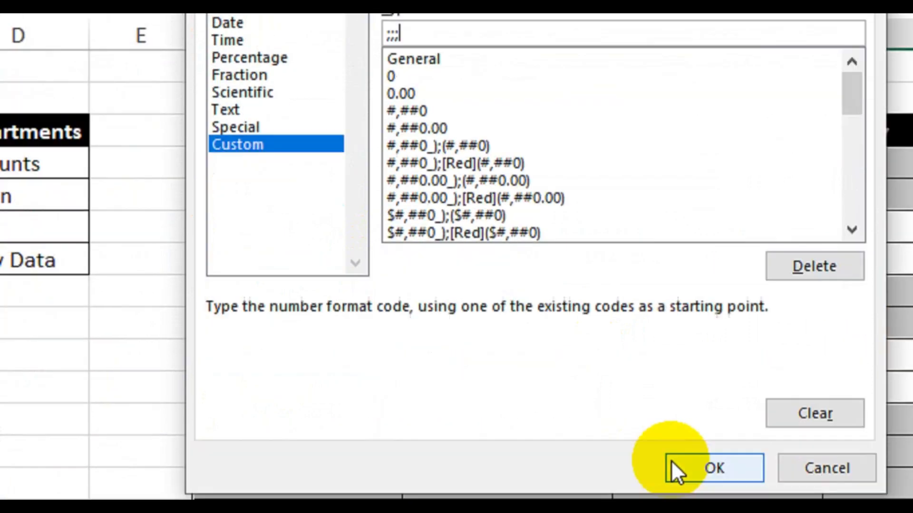
pyautogui.click(692, 468)
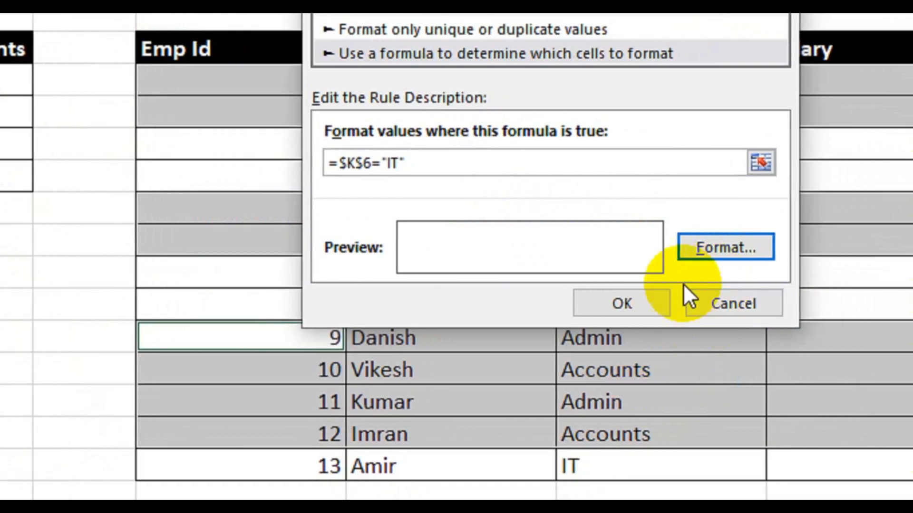
pyautogui.click(685, 305)
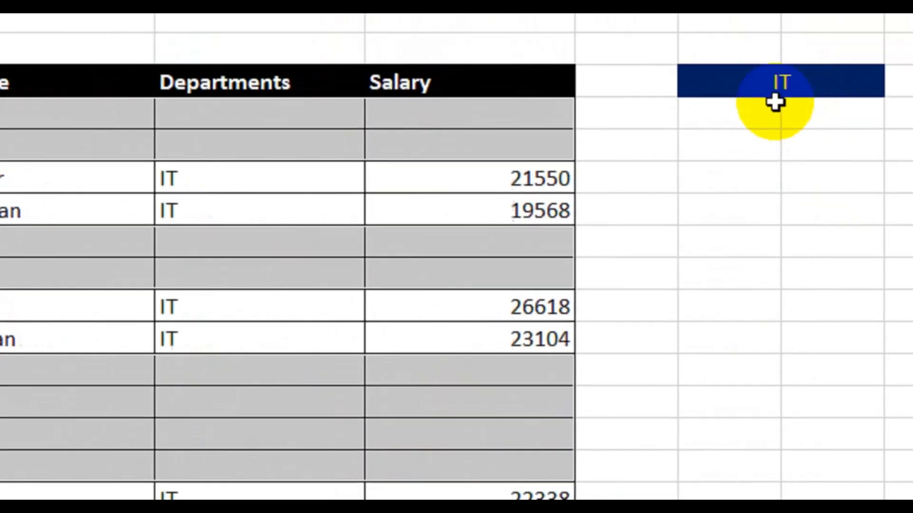
# Choose Accounts in the K6 department drop-down.
pyautogui.click(856, 86)
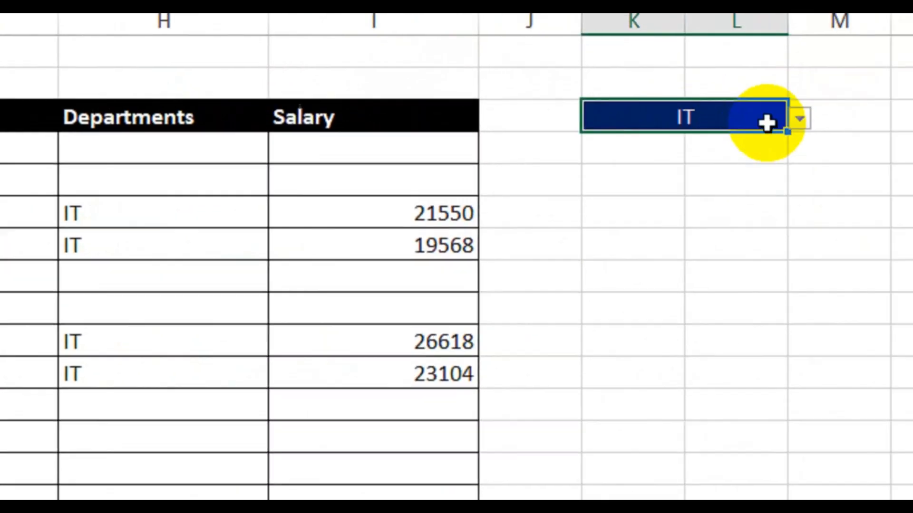
pyautogui.click(896, 81)
pyautogui.click(808, 110)
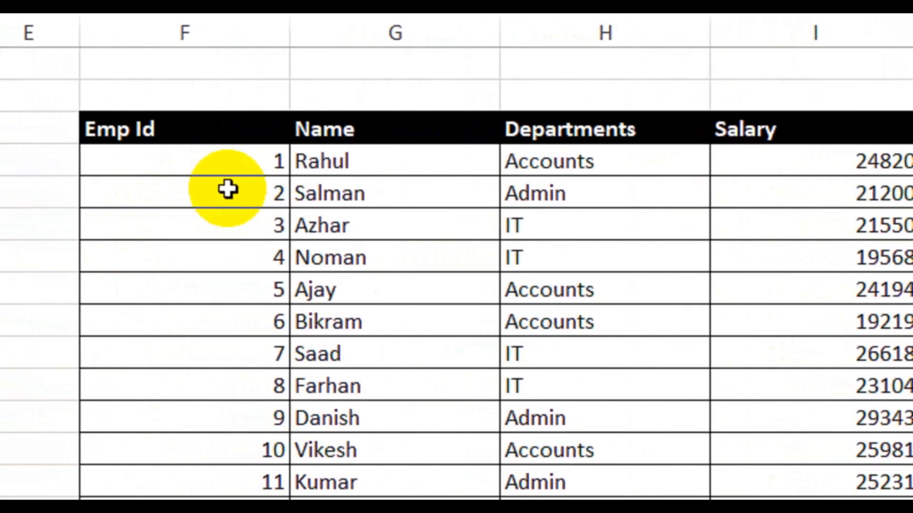
# Select the employee table rows with Emp Id 2–4, 7–9, 11 and 13 together, from Emp Id to Salary.
pyautogui.moveTo(227, 189); pyautogui.dragTo(815, 259)
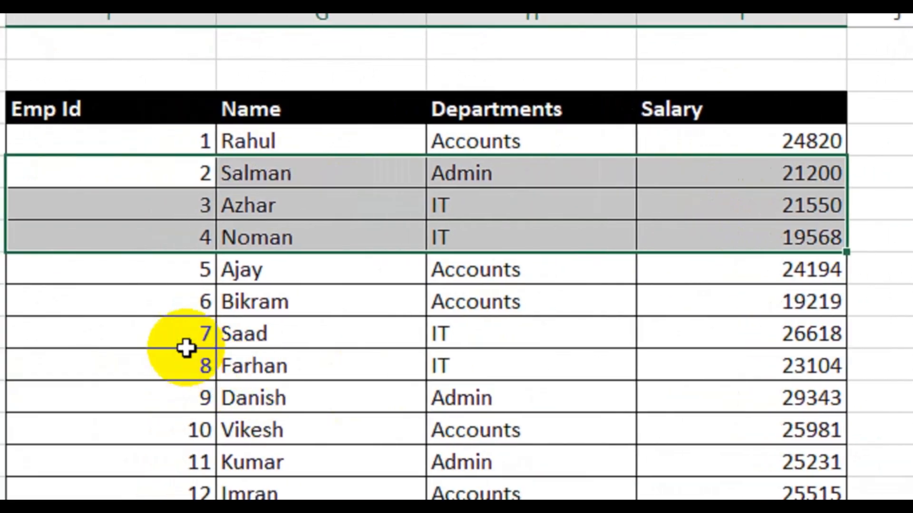
pyautogui.keyDown('ctrl'); pyautogui.moveTo(202, 335); pyautogui.dragTo(860, 394); pyautogui.keyUp('ctrl')
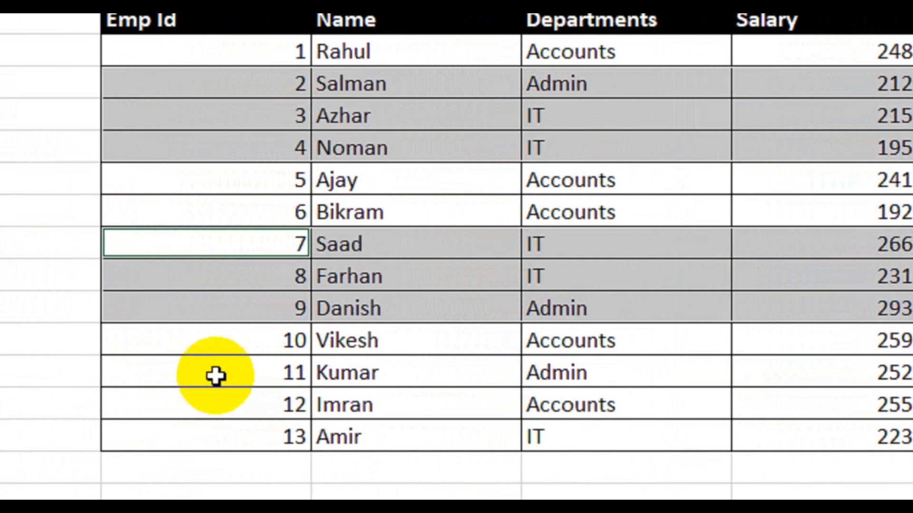
pyautogui.keyDown('ctrl'); pyautogui.moveTo(7, 403); pyautogui.dragTo(288, 405); pyautogui.keyUp('ctrl')
pyautogui.keyDown('ctrl'); pyautogui.moveTo(503, 377); pyautogui.dragTo(844, 377); pyautogui.keyUp('ctrl')
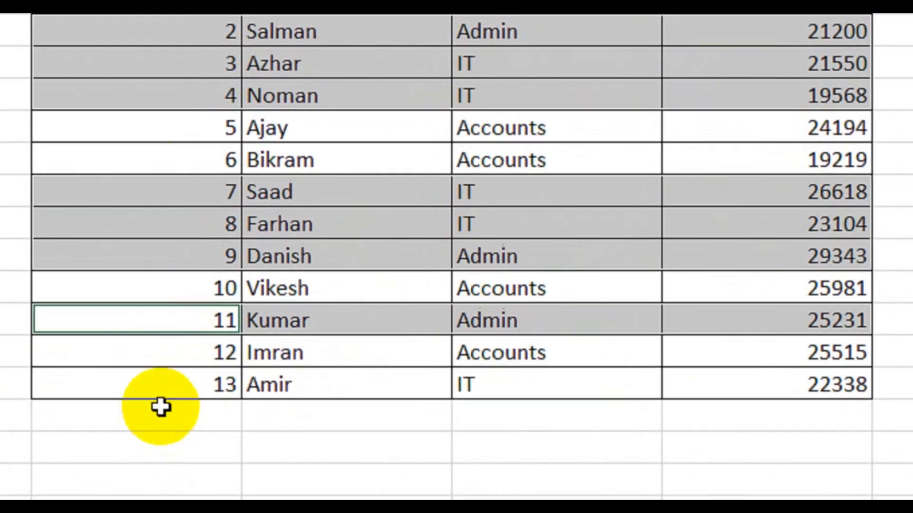
pyautogui.keyDown('ctrl'); pyautogui.click(270, 440); pyautogui.keyUp('ctrl')
pyautogui.keyDown('ctrl'); pyautogui.moveTo(237, 377); pyautogui.dragTo(734, 377); pyautogui.keyUp('ctrl')
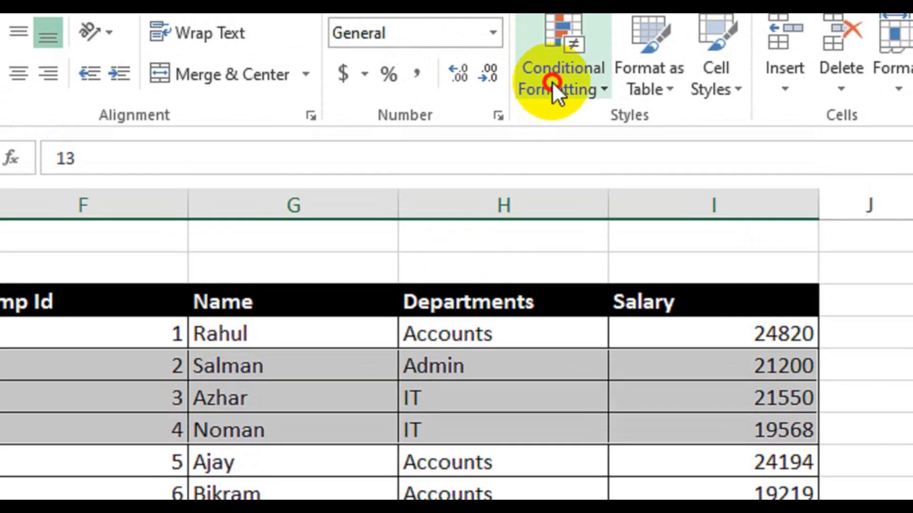
# Create a formula-based conditional formatting rule for the selected non-Accounts rows with the formula =$K$6="Accounts".
pyautogui.click(551, 84)
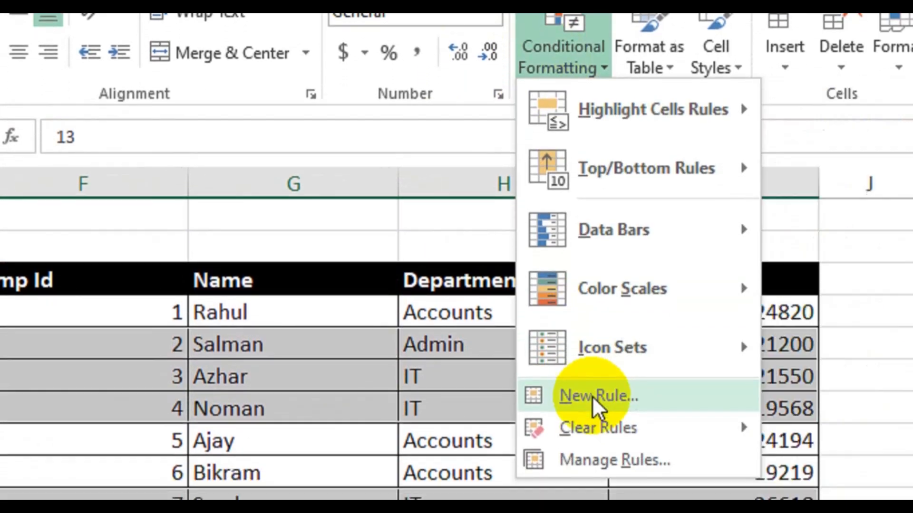
pyautogui.click(592, 396)
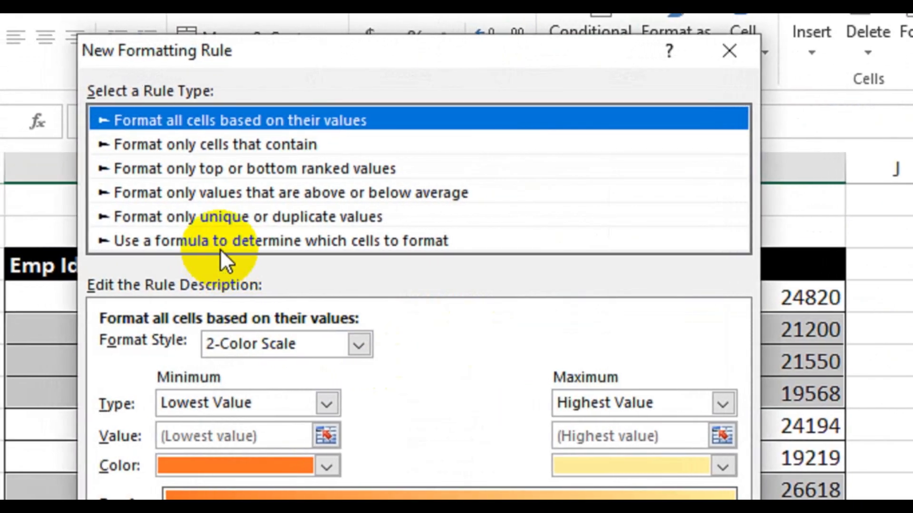
pyautogui.click(221, 243)
pyautogui.click(231, 354)
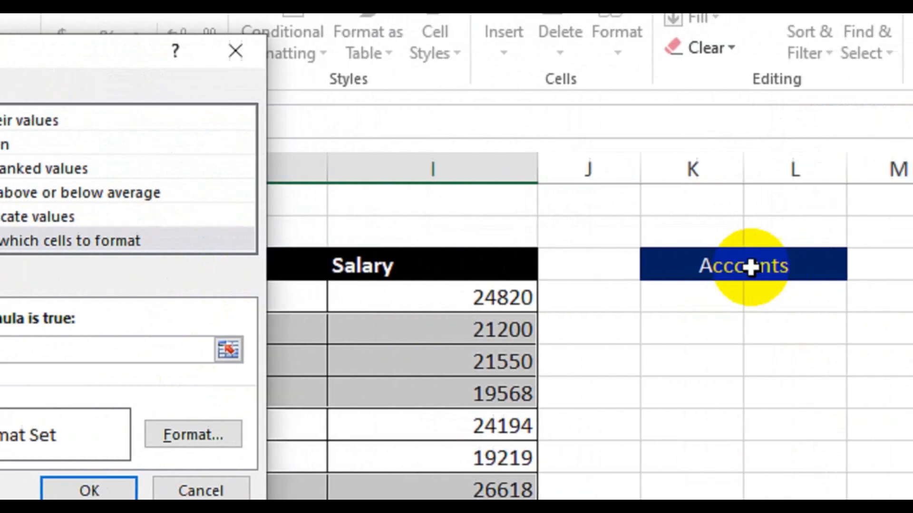
pyautogui.click(750, 266)
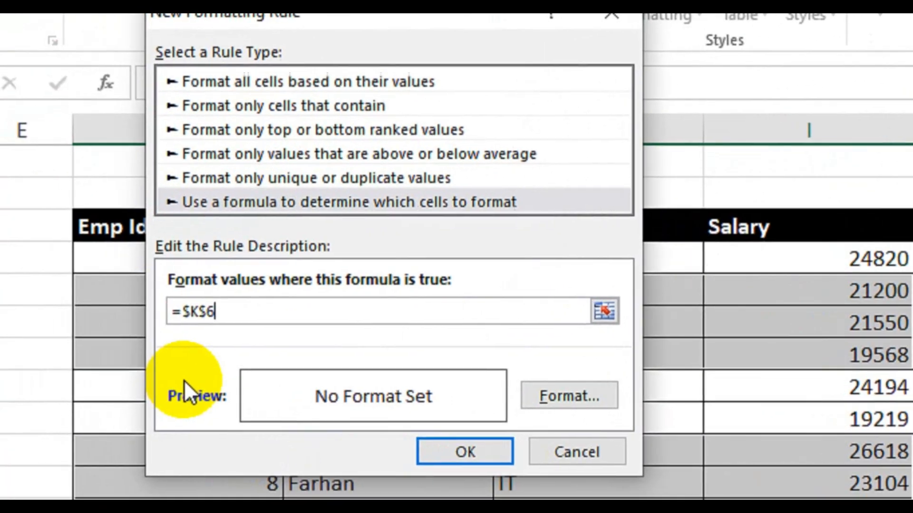
pyautogui.write('="')
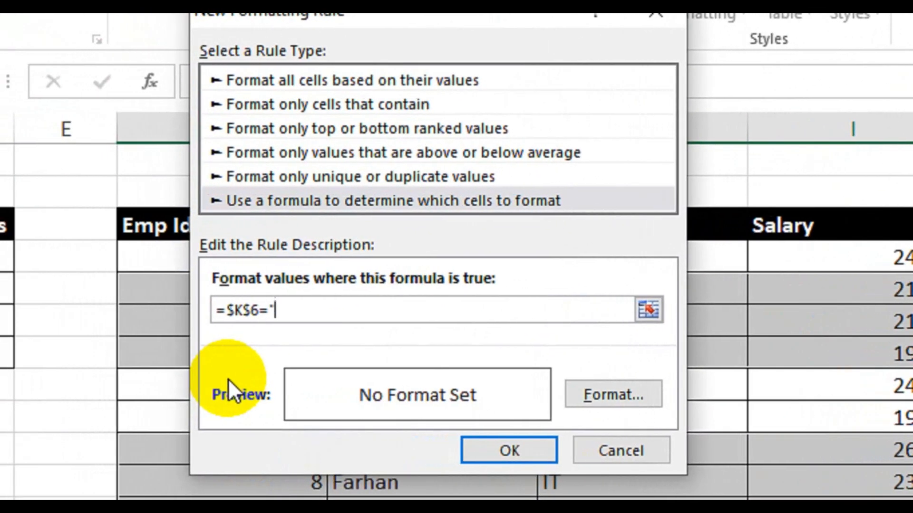
pyautogui.write('Accounts"')
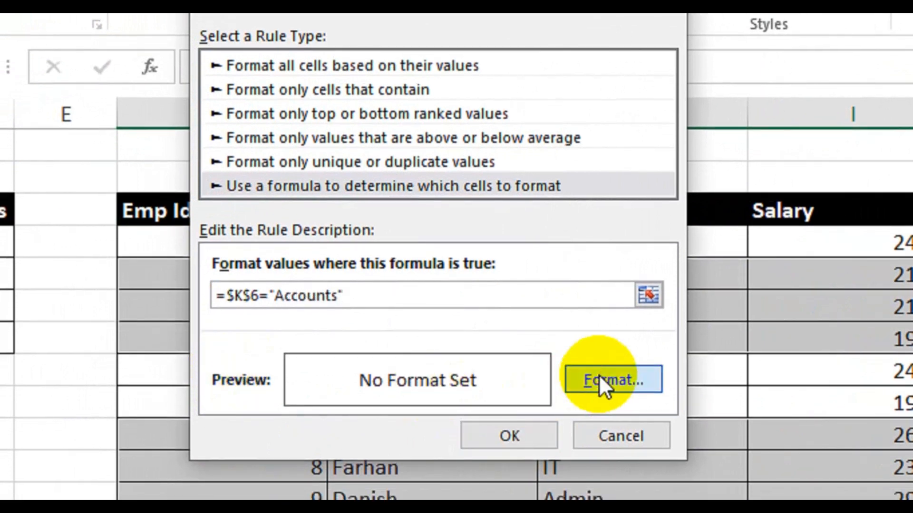
# Give the Accounts rule the custom number format ;;; and apply the rule to the selected rows.
pyautogui.click(604, 395)
pyautogui.click(328, 172)
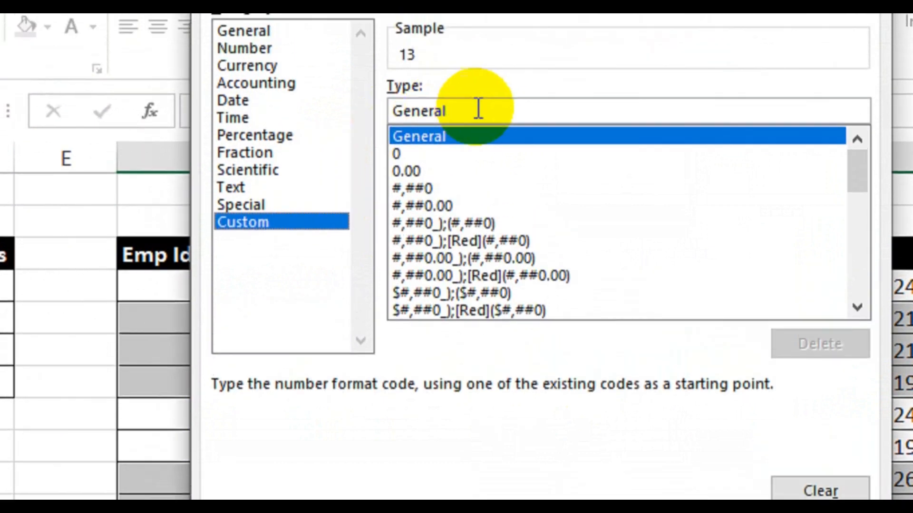
pyautogui.write(';;;')
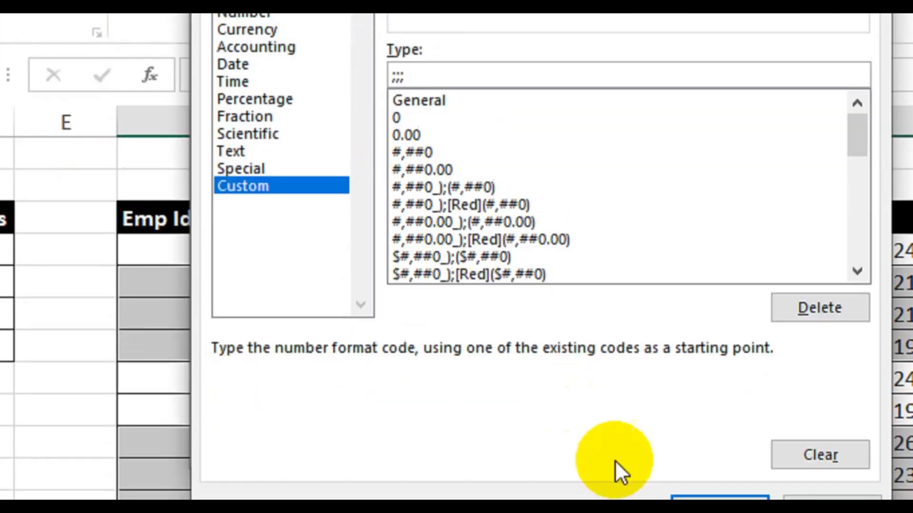
pyautogui.click(696, 418)
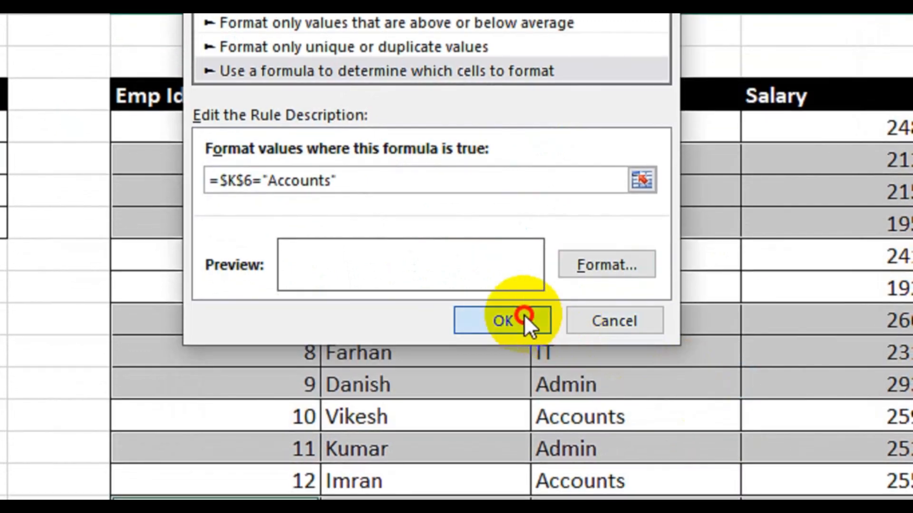
pyautogui.click(524, 315)
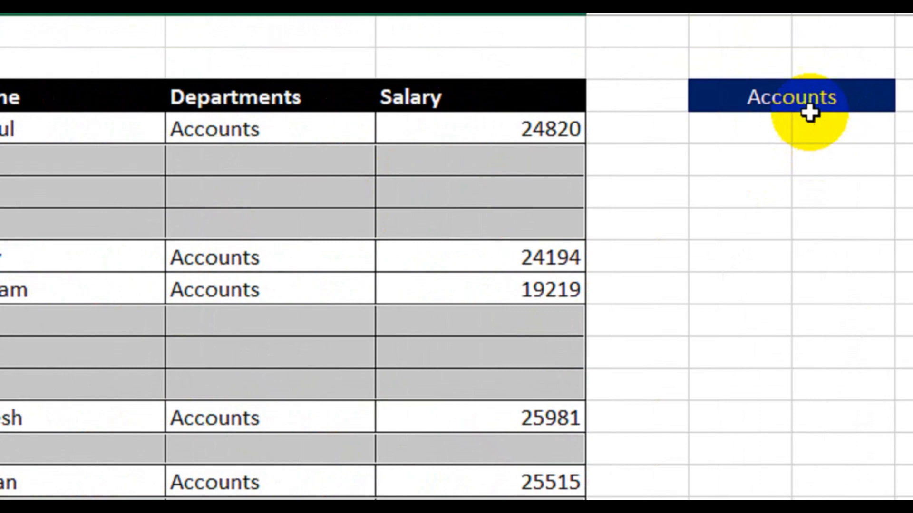
# Switch the department in the K6 drop-down to Admin.
pyautogui.click(804, 103)
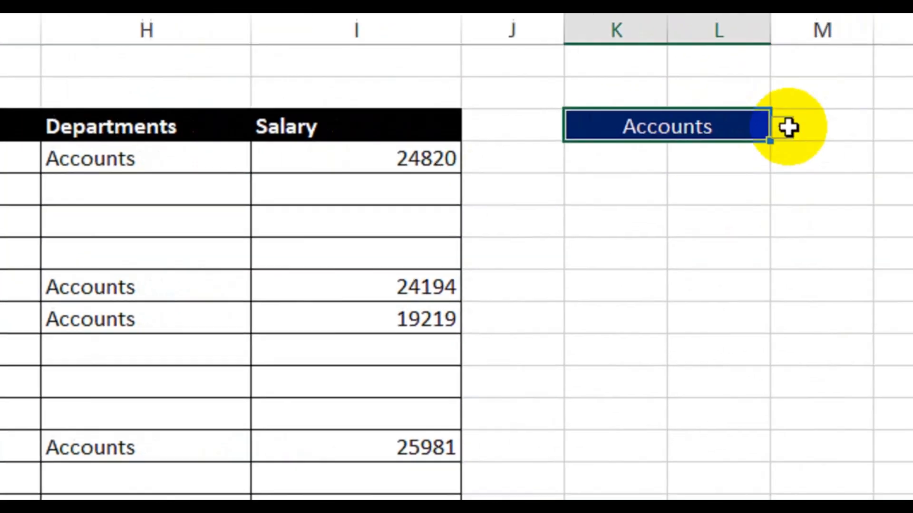
pyautogui.click(747, 137)
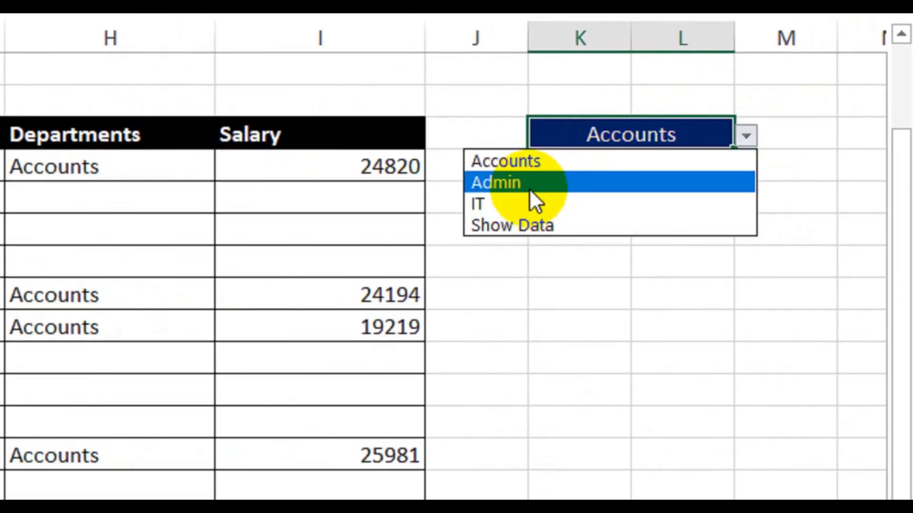
pyautogui.click(529, 187)
# Select the employee table rows with Emp Id 1, 3–8, 10 and 12 together, from Emp Id to Salary.
pyautogui.moveTo(106, 176); pyautogui.dragTo(713, 152)
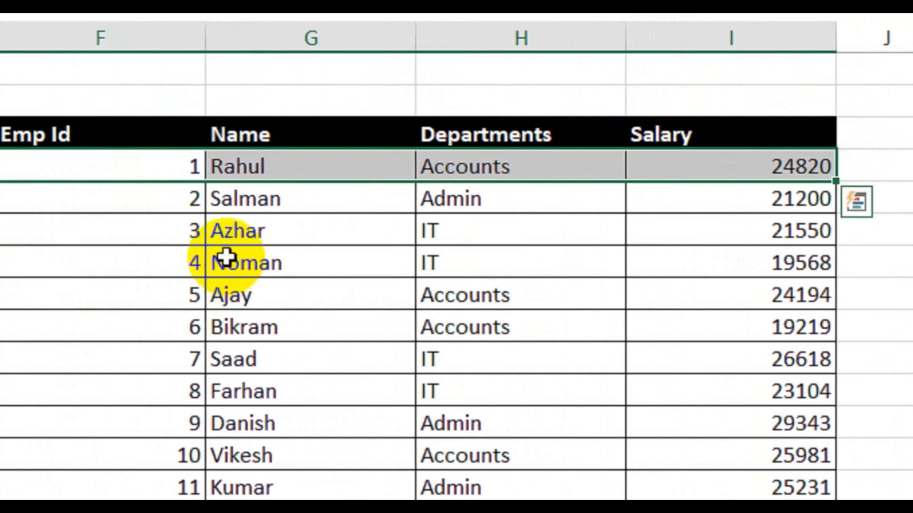
pyautogui.moveTo(100, 230); pyautogui.dragTo(693, 383)
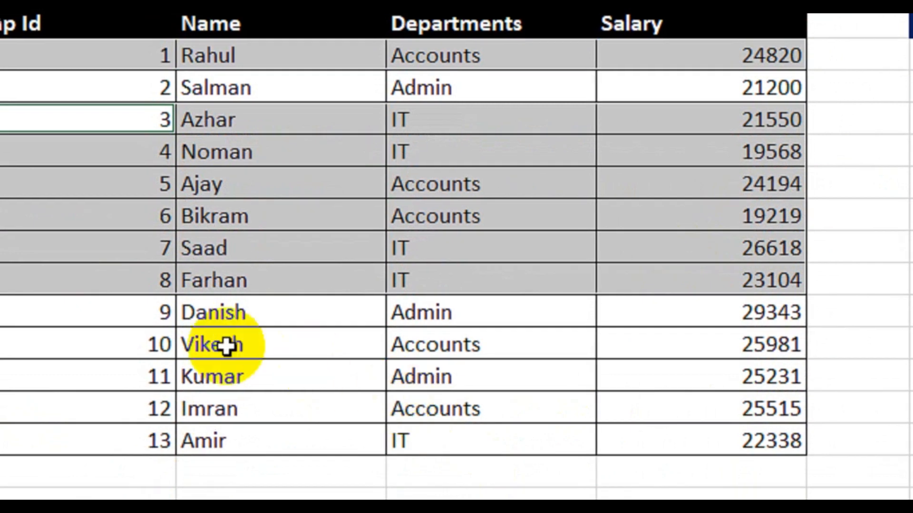
pyautogui.moveTo(143, 345); pyautogui.dragTo(744, 343)
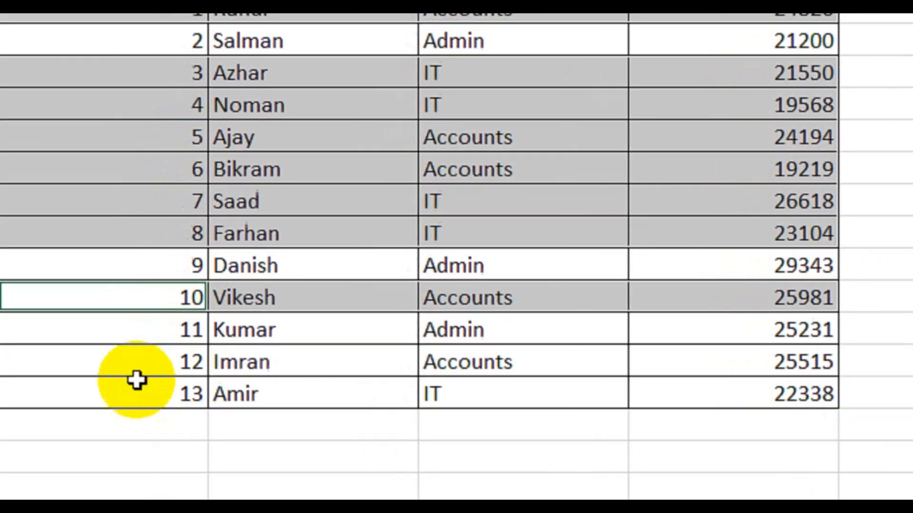
pyautogui.moveTo(66, 383); pyautogui.dragTo(650, 409)
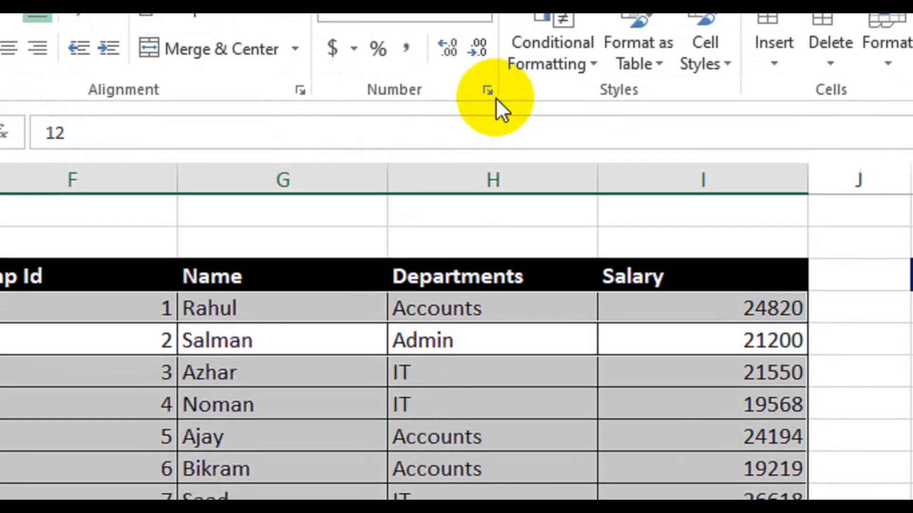
# Create a formula-based conditional formatting rule for the selected non-Admin rows with the formula =$K$6="Admin".
pyautogui.click(564, 114)
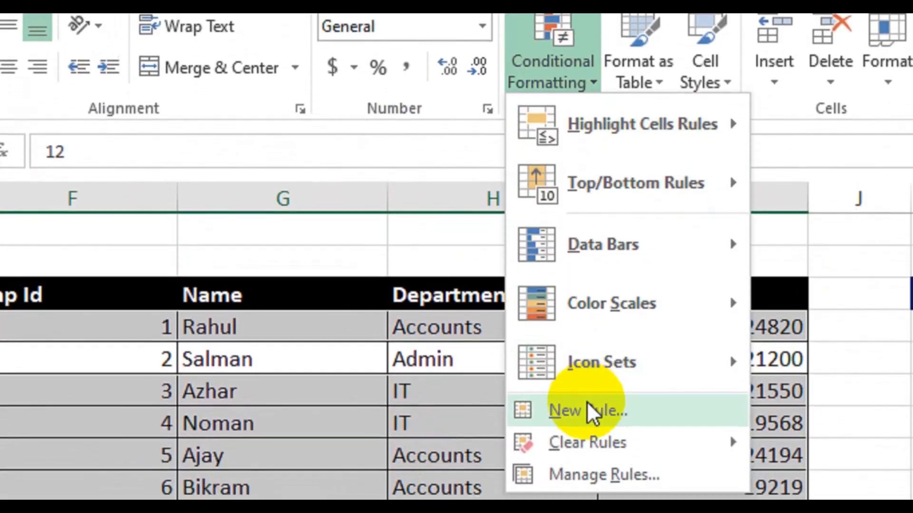
pyautogui.click(589, 452)
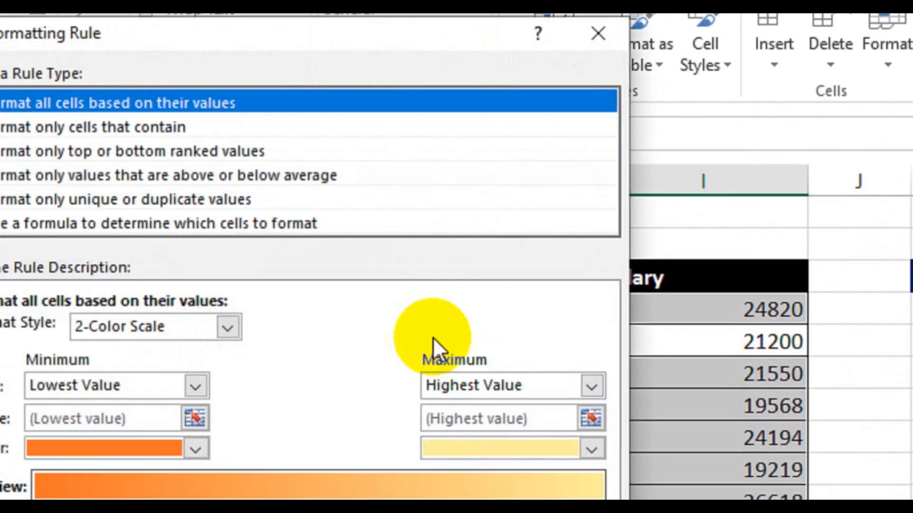
pyautogui.click(197, 232)
pyautogui.click(143, 336)
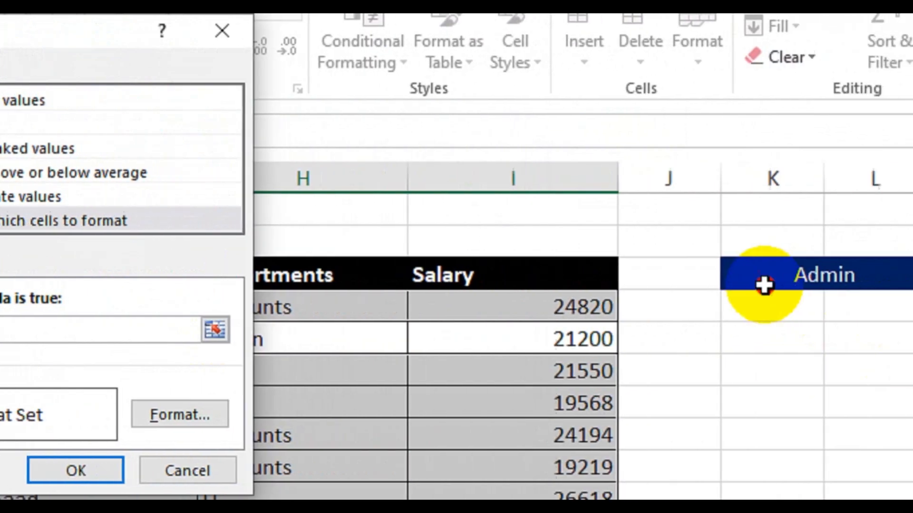
pyautogui.click(912, 292)
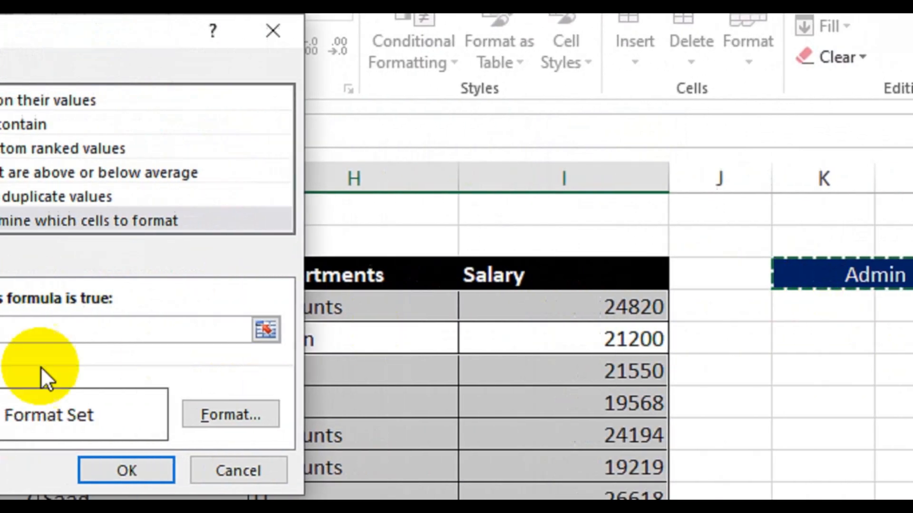
pyautogui.write('="')
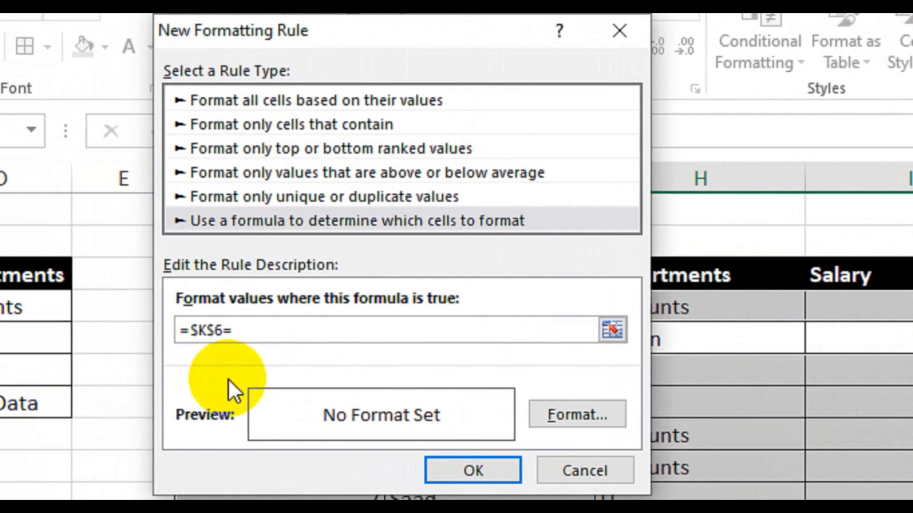
pyautogui.write('Admin"')
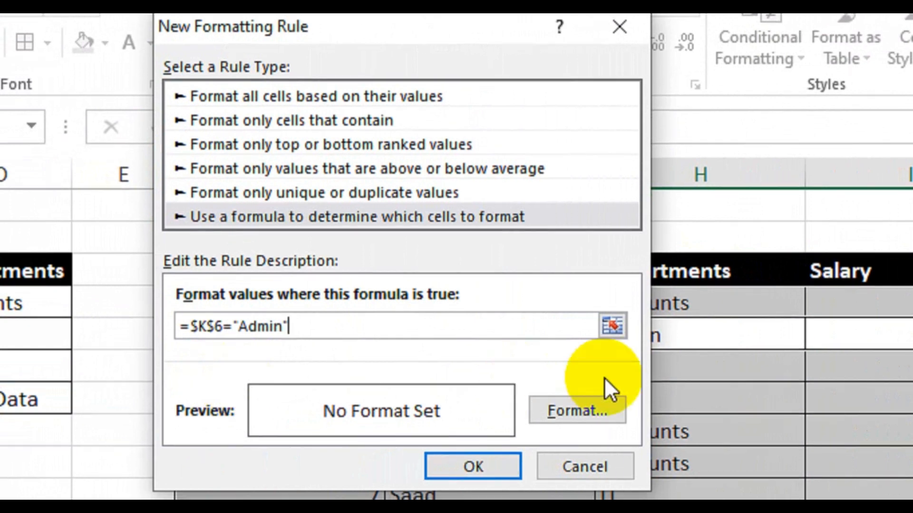
# Give the Admin rule the custom number format ;;; and apply the rule to the selected rows.
pyautogui.click(576, 413)
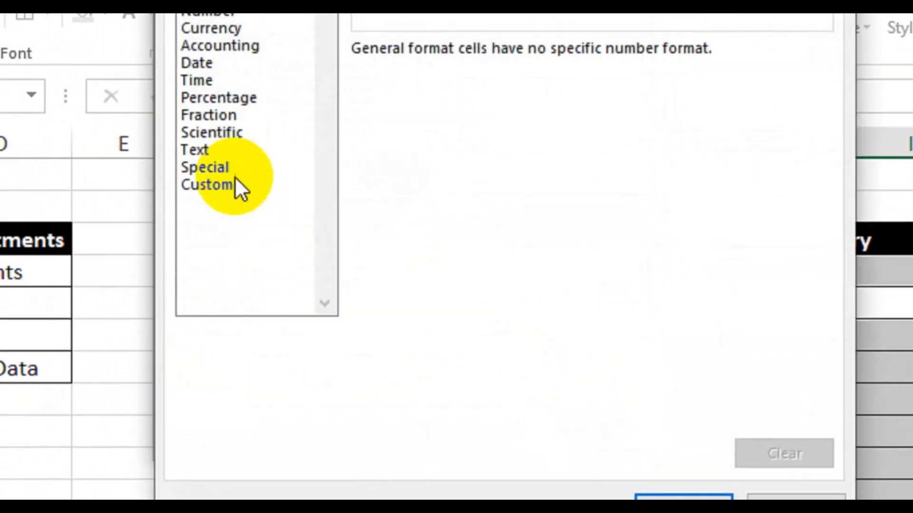
pyautogui.click(235, 185)
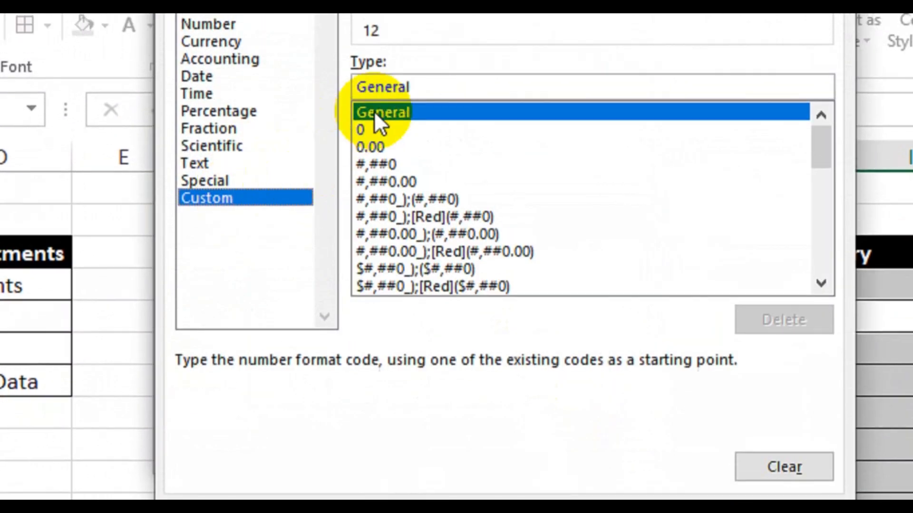
pyautogui.write(';;;')
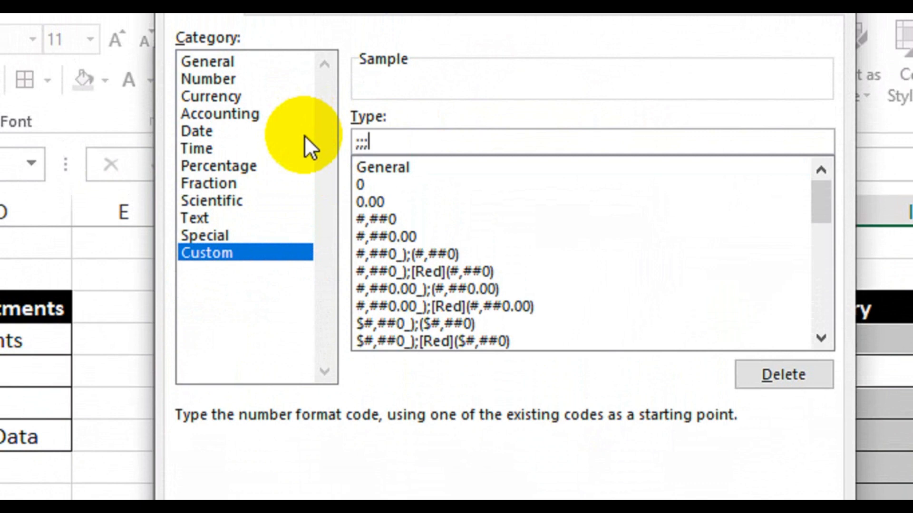
pyautogui.click(684, 413)
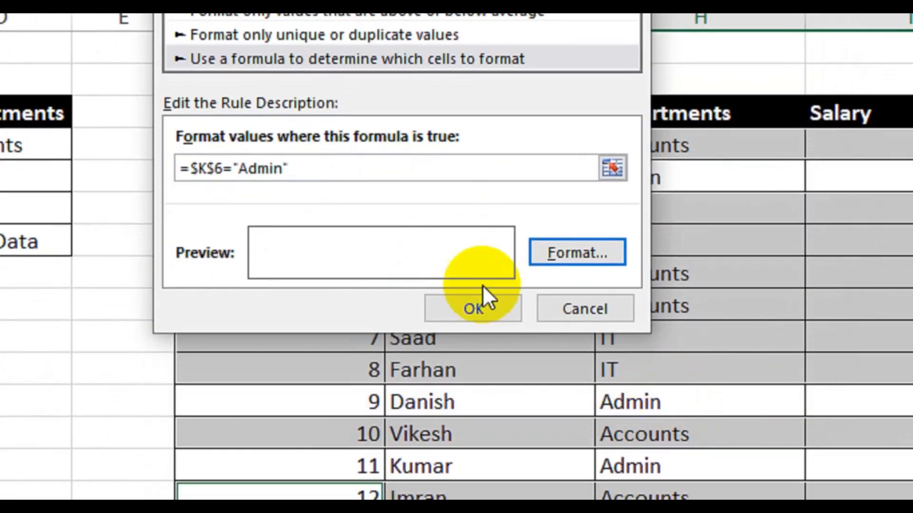
pyautogui.click(474, 309)
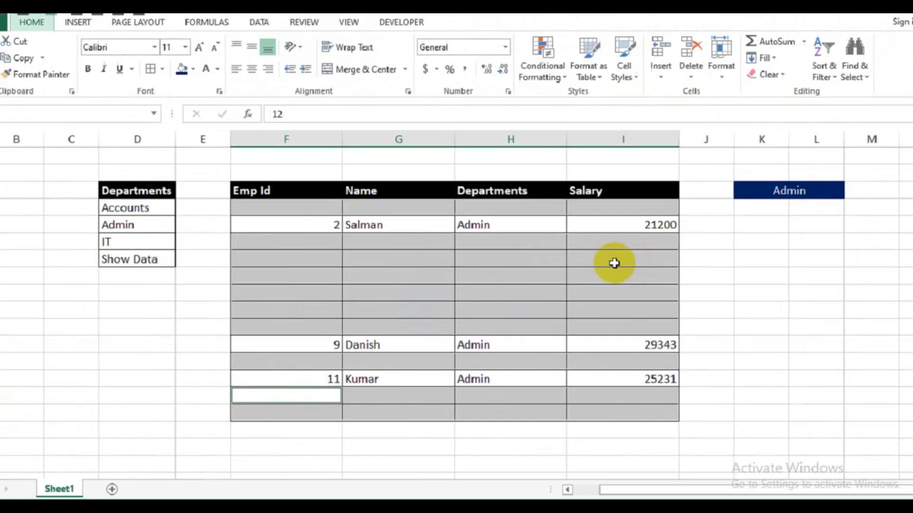
# Test the K6 department drop-down by switching it to Admin, IT and finally Show Data.
pyautogui.click(863, 242)
pyautogui.click(797, 199)
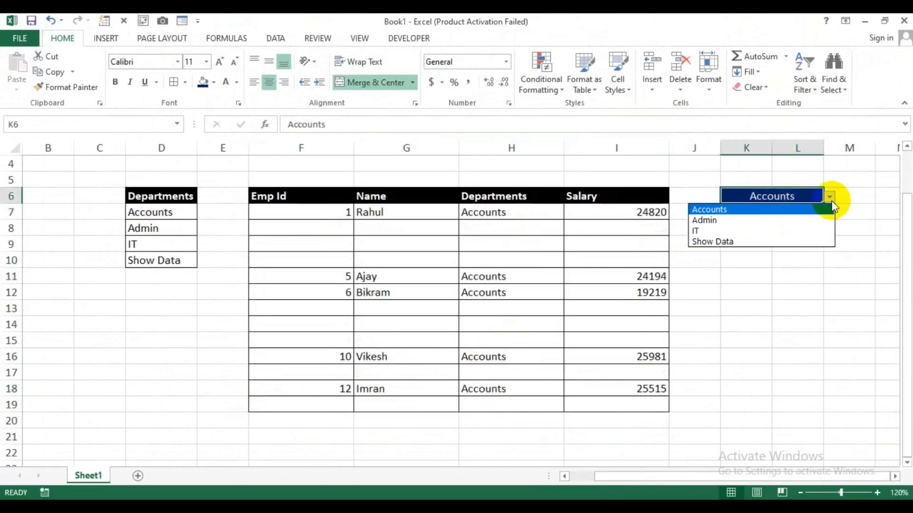
pyautogui.click(747, 221)
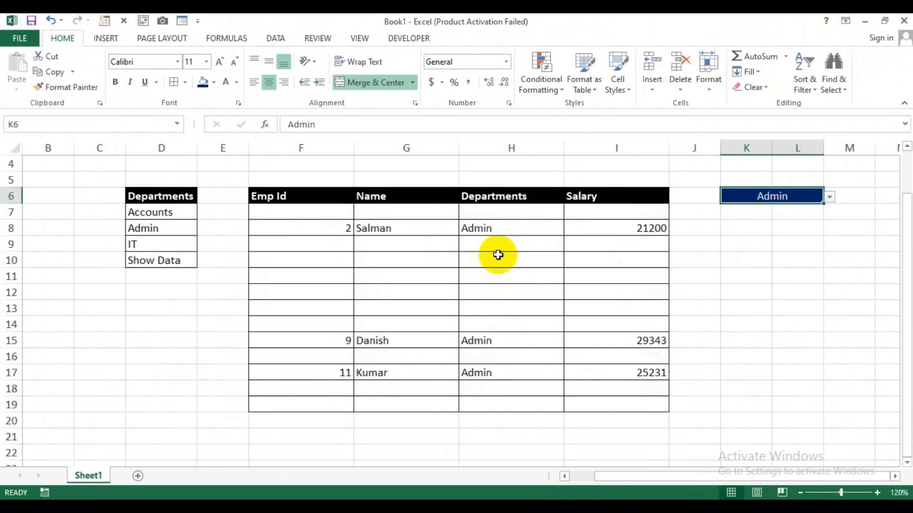
pyautogui.click(743, 231)
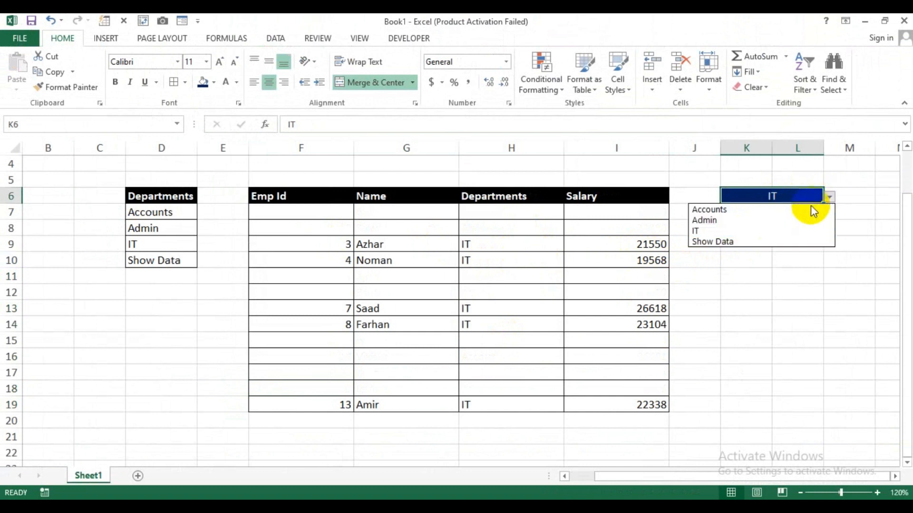
pyautogui.click(743, 241)
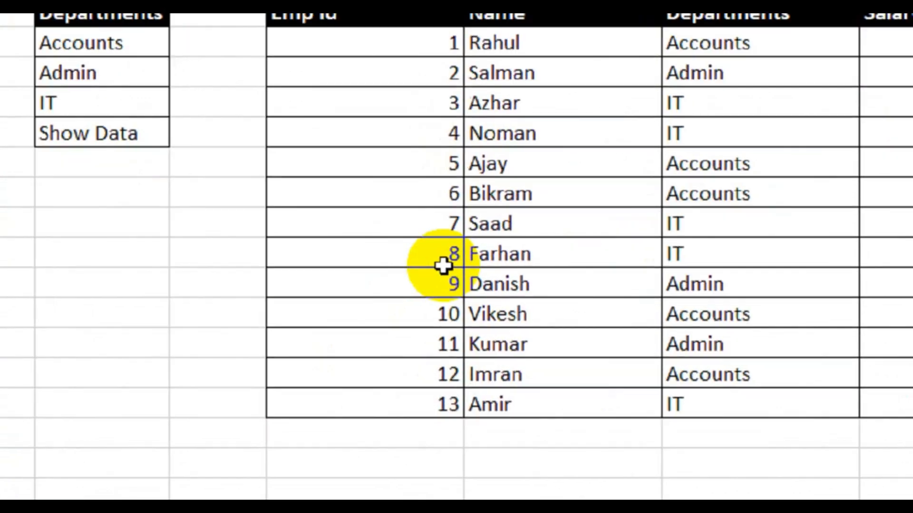
pyautogui.press('alt')
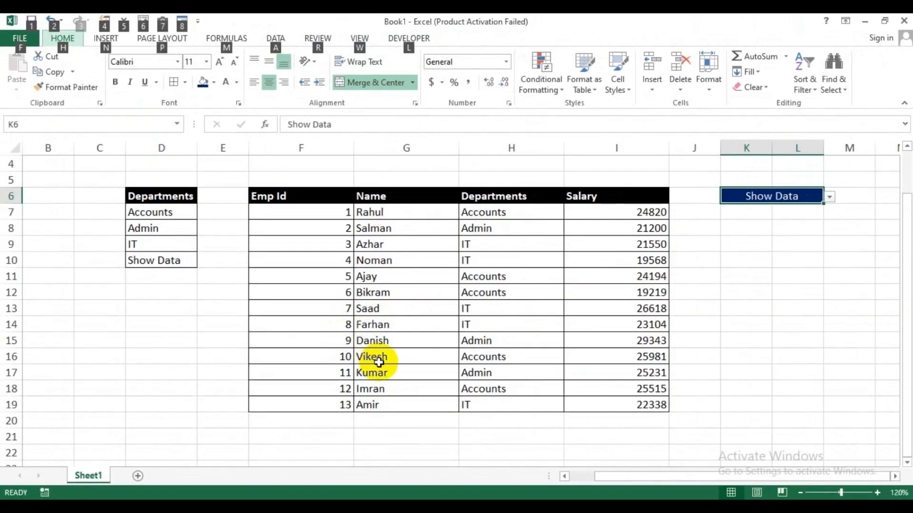